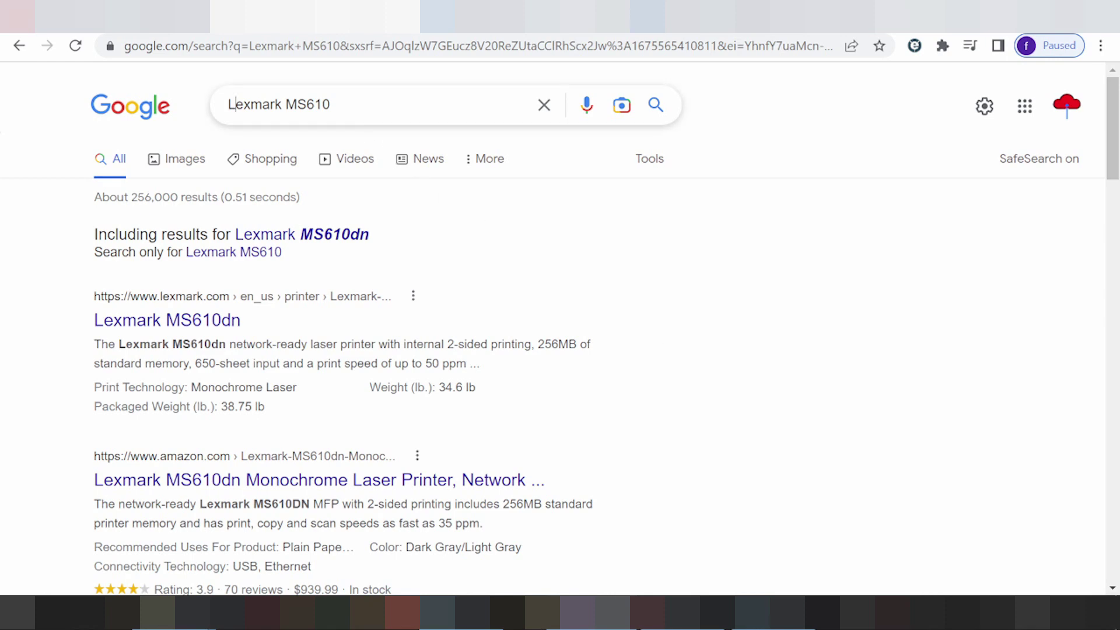
- Edit the Google query to 'Lexmark MS610 driver download', fixing a typo, and run the search
left_click(229, 104)
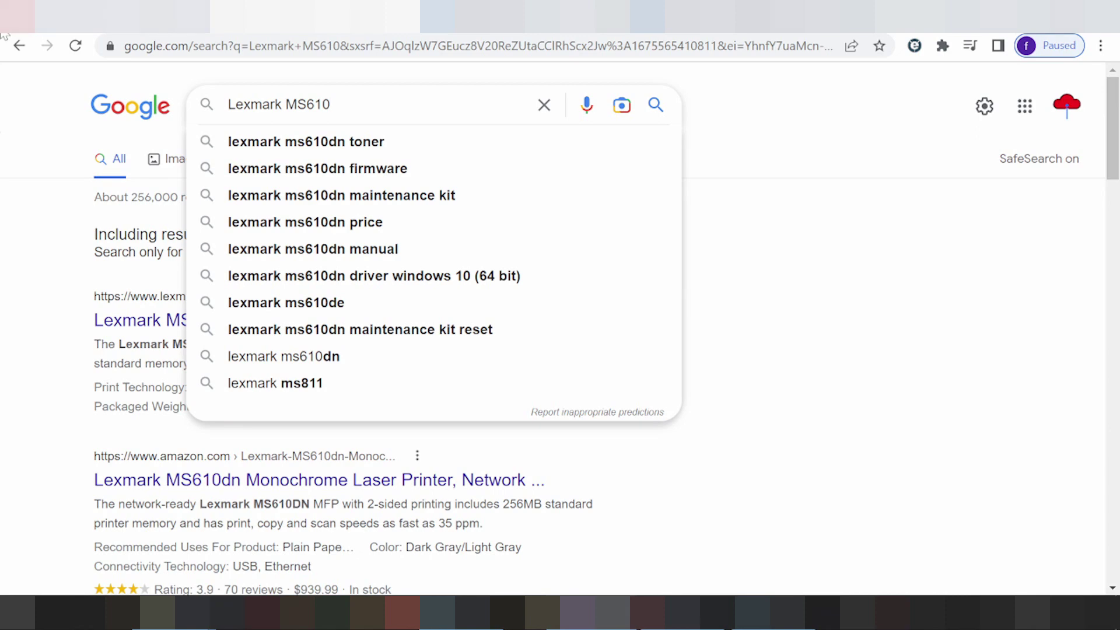
type("der")
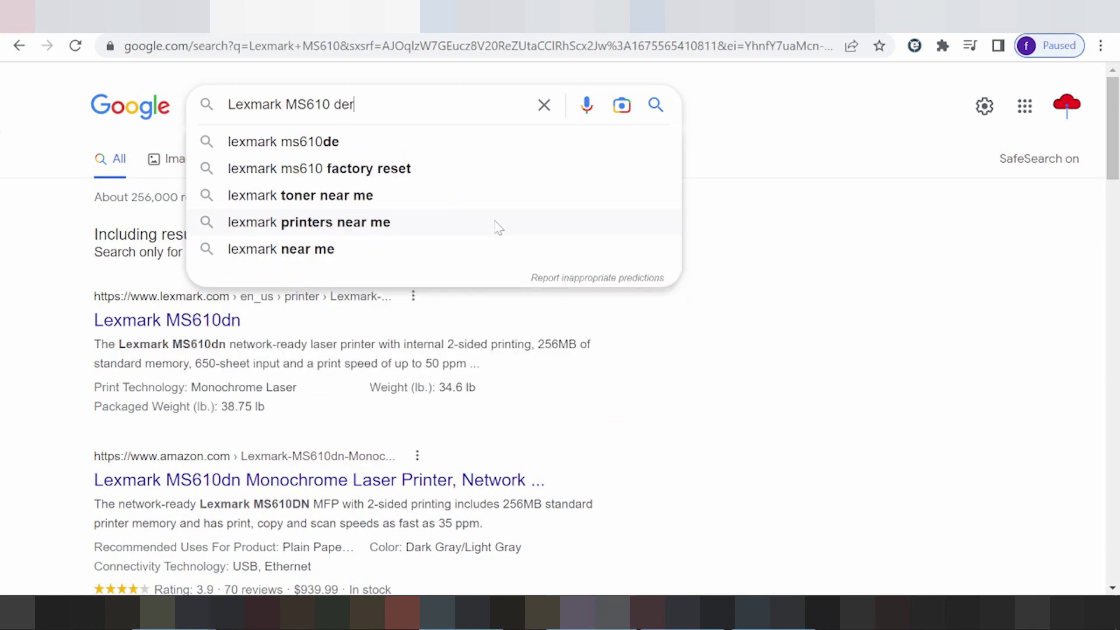
key("BackSpace")
key("BackSpace")
type("ri")
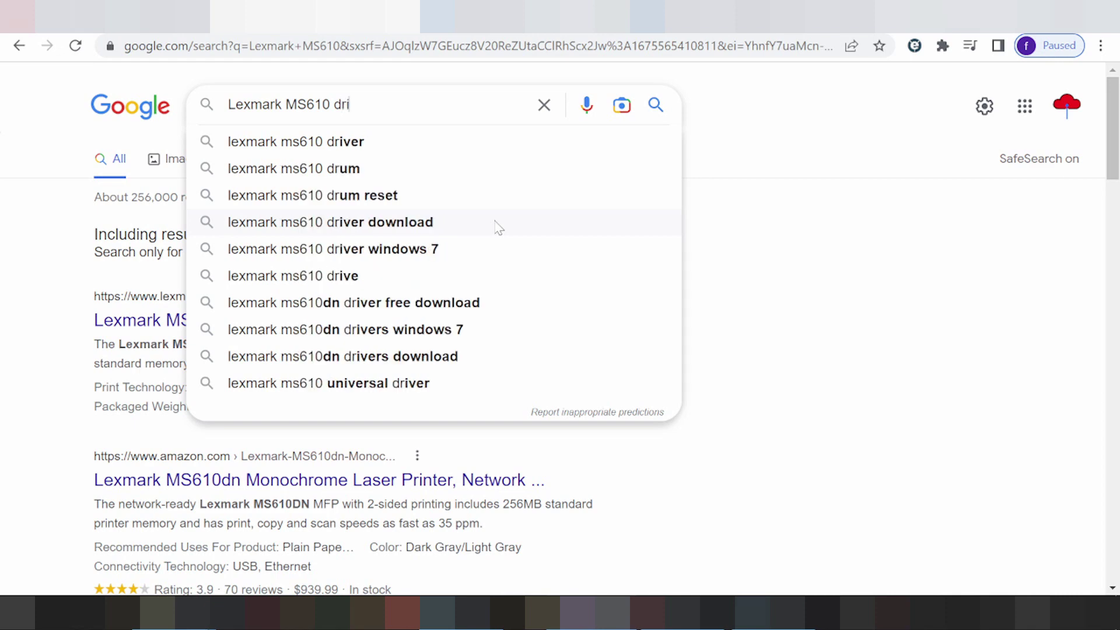
type("ver download")
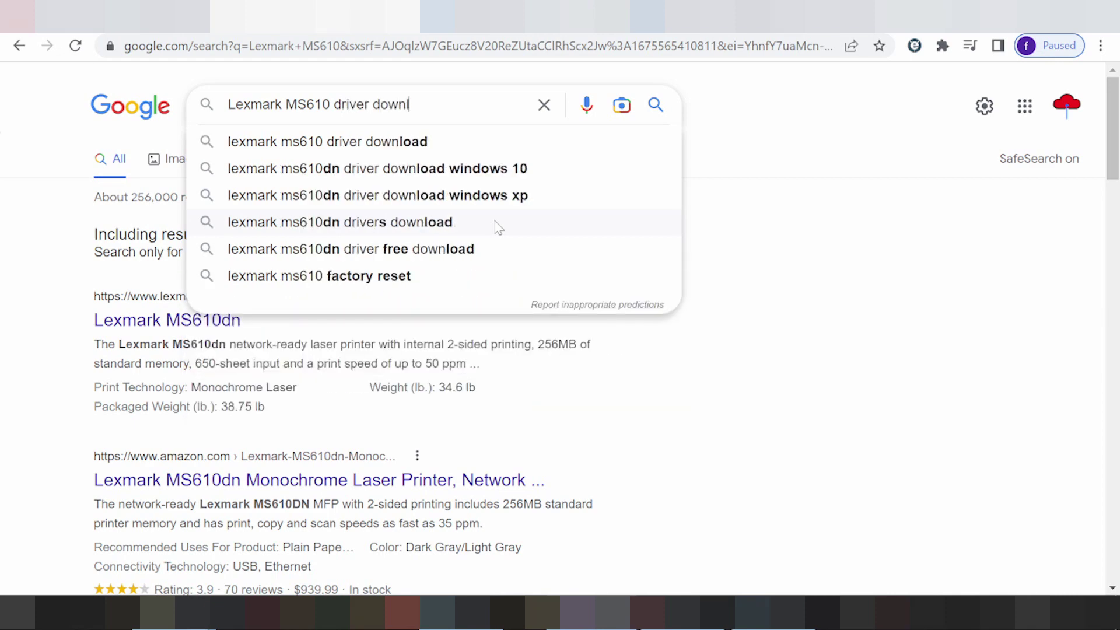
key("Return")
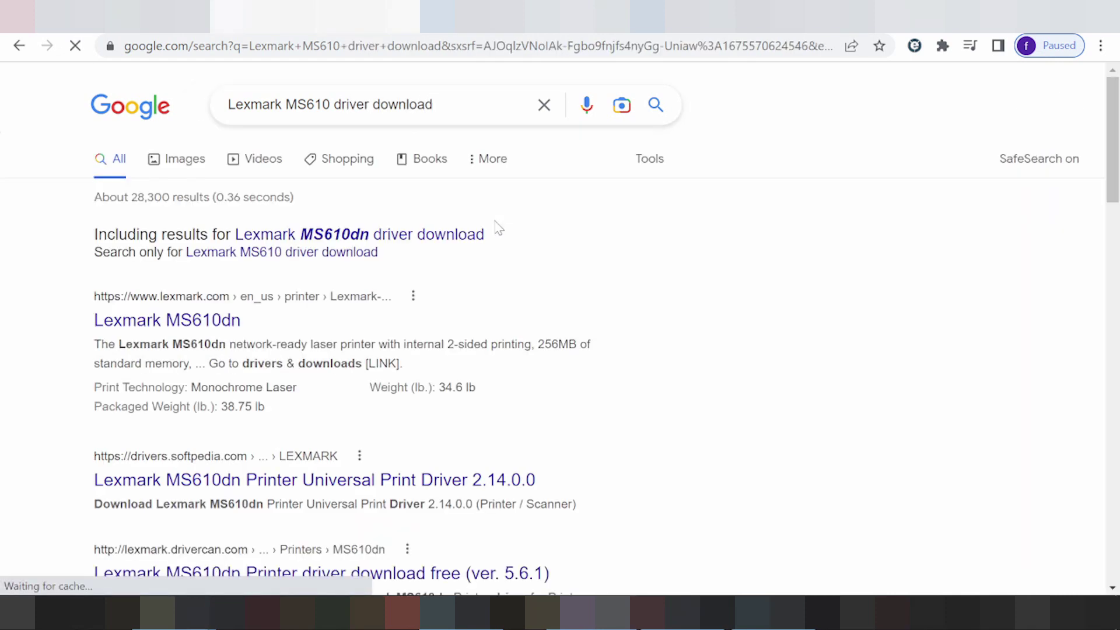
scroll(641, 211, "down", 3)
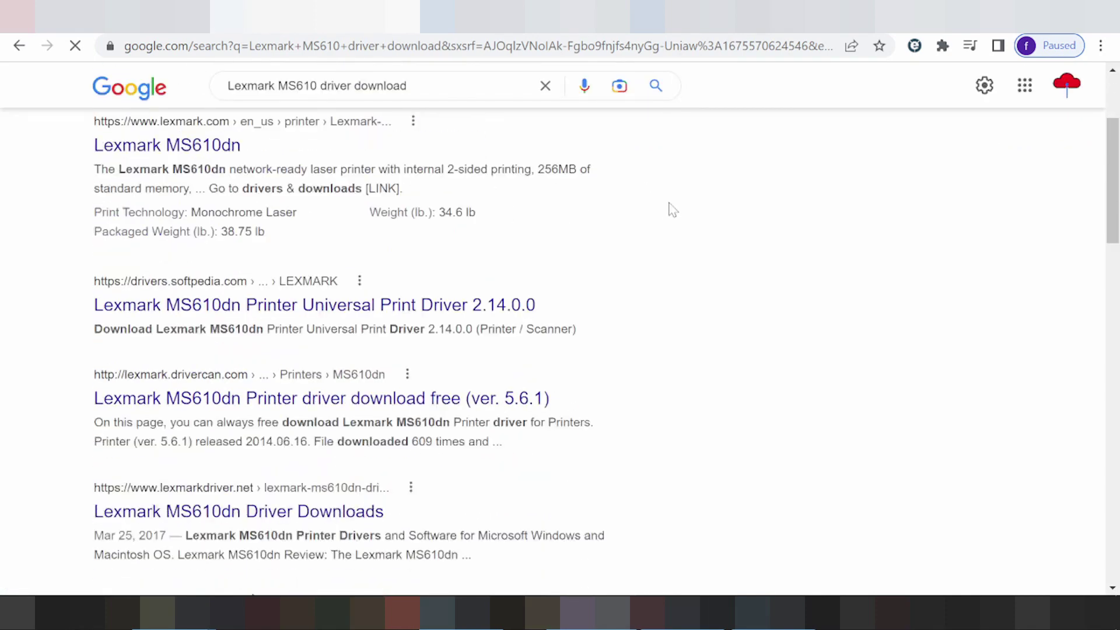
scroll(675, 210, "down", 2)
scroll(676, 210, "down", 7)
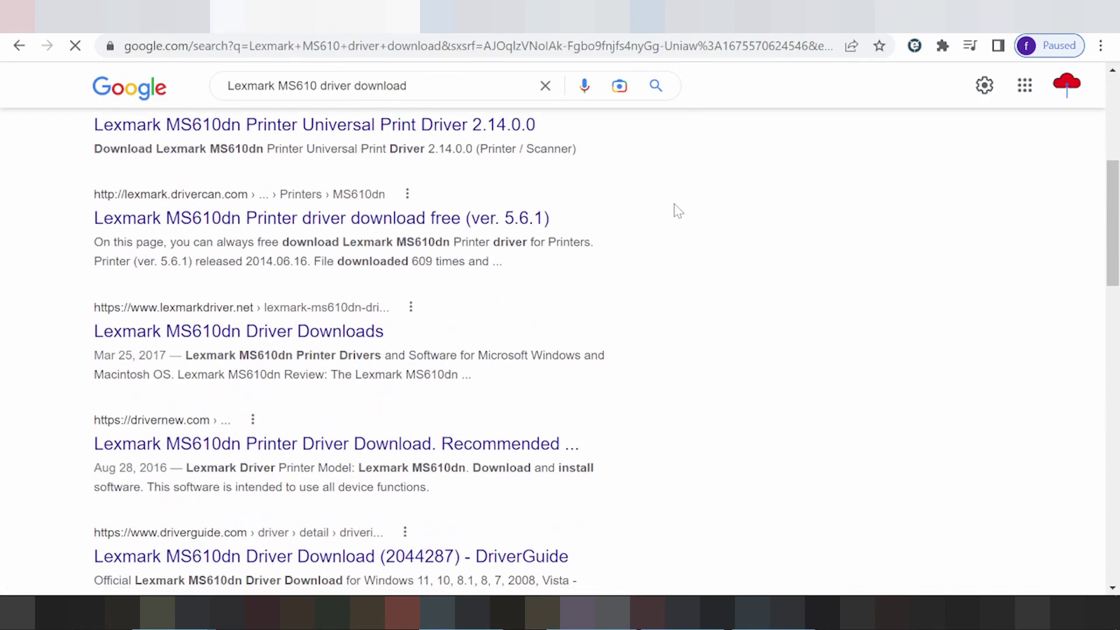
scroll(677, 210, "down", 3)
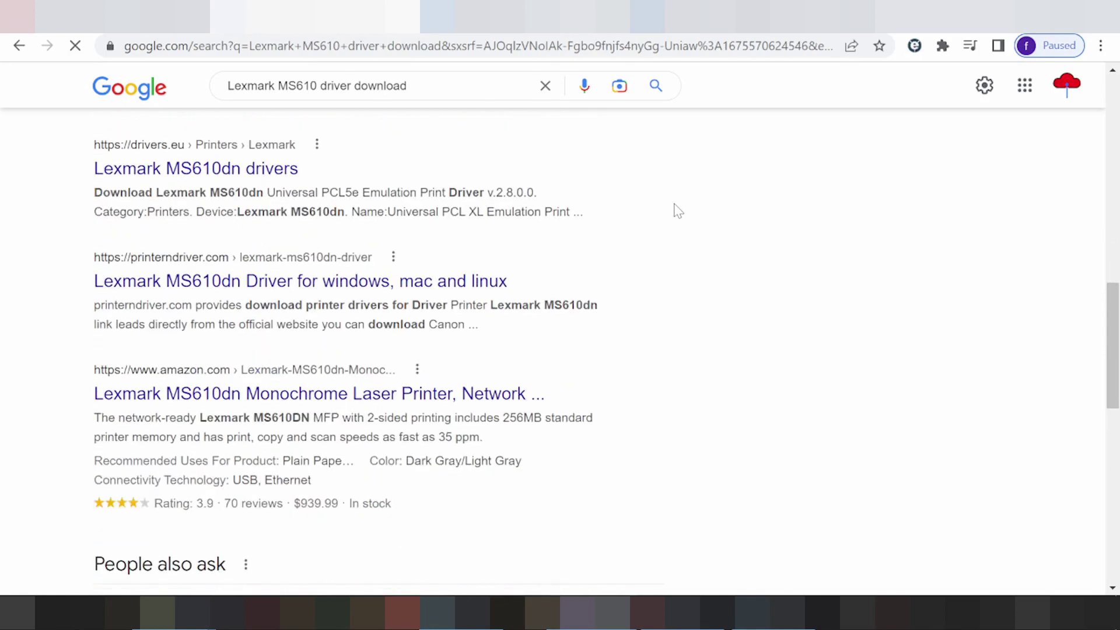
scroll(678, 210, "up", 2)
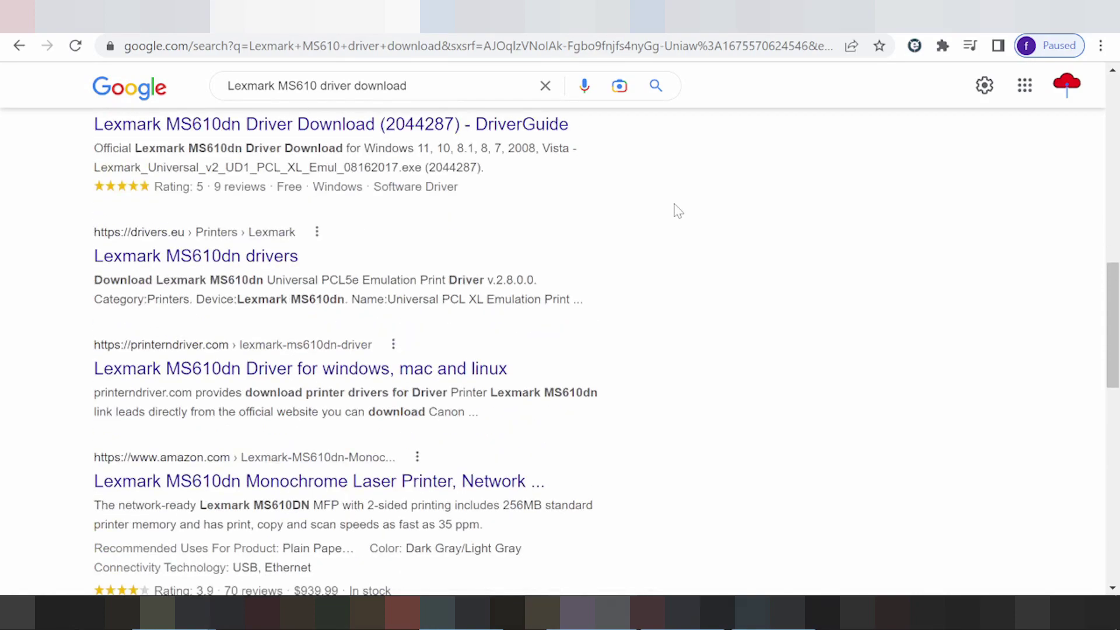
scroll(678, 211, "down", 10)
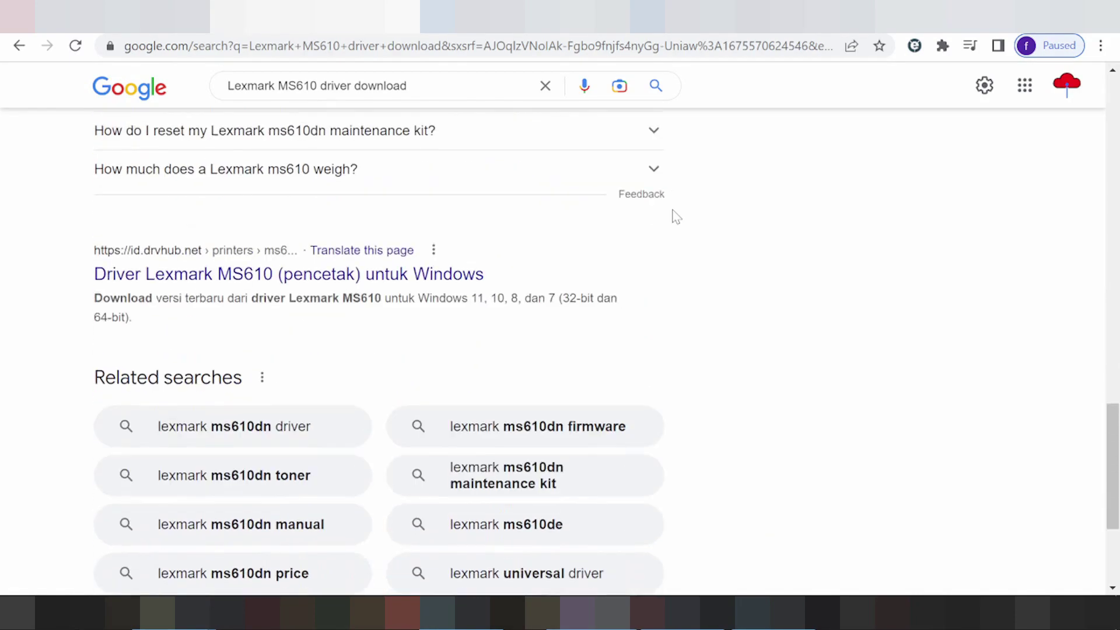
scroll(677, 217, "down", 3)
scroll(695, 218, "up", 12)
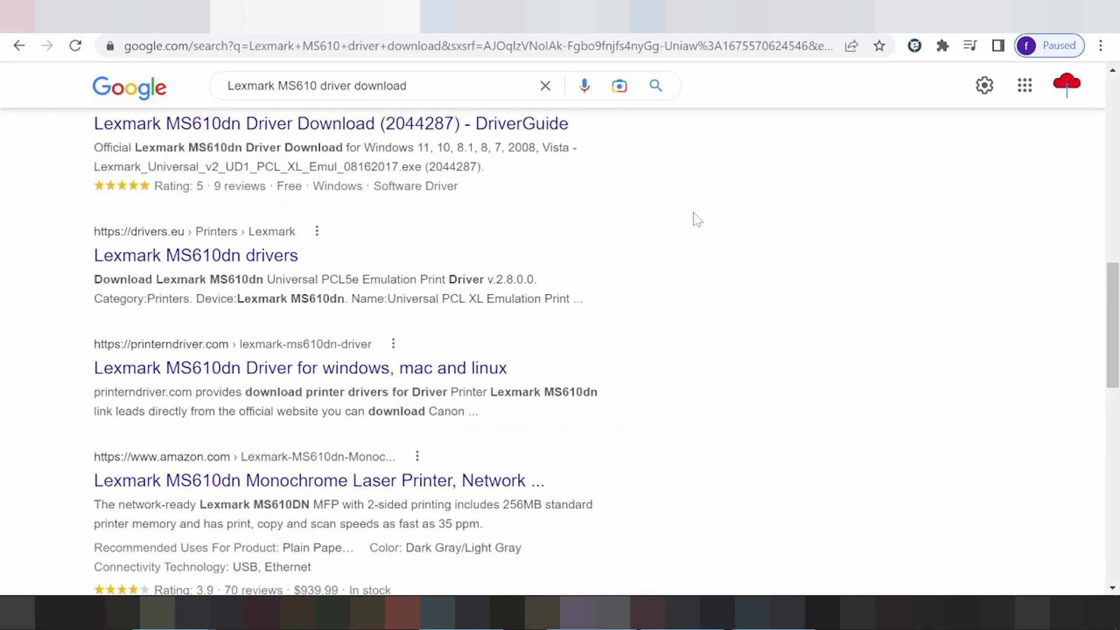
scroll(697, 219, "up", 12)
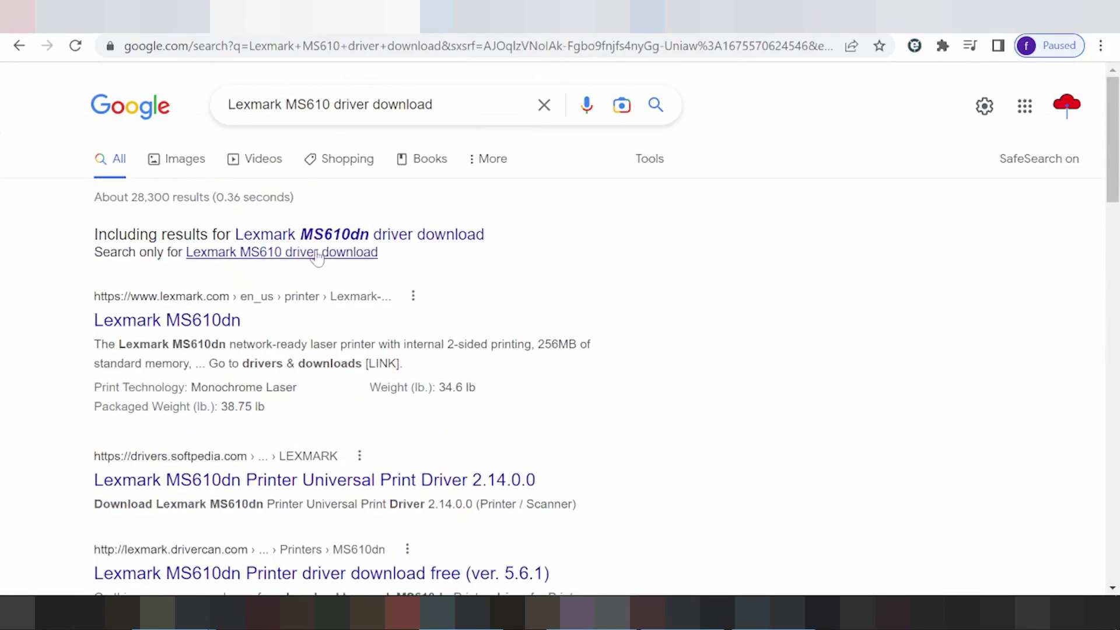
- Open the lexmark.com 'Lexmark MS610dn' result and go to its Drivers and Support tab
left_click(212, 320)
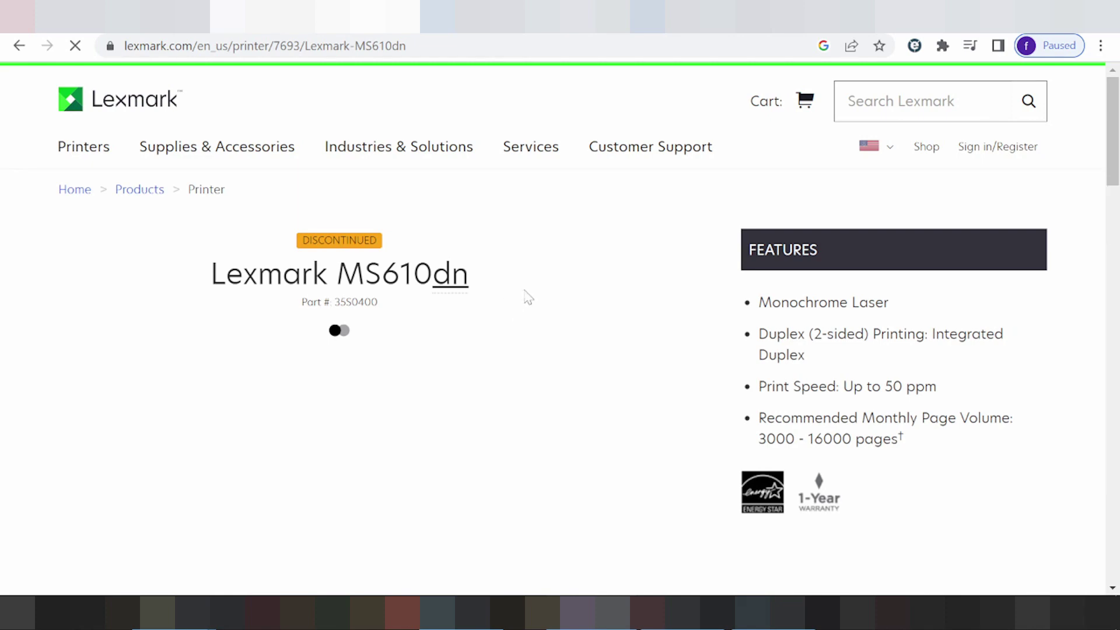
scroll(444, 292, "down", 4)
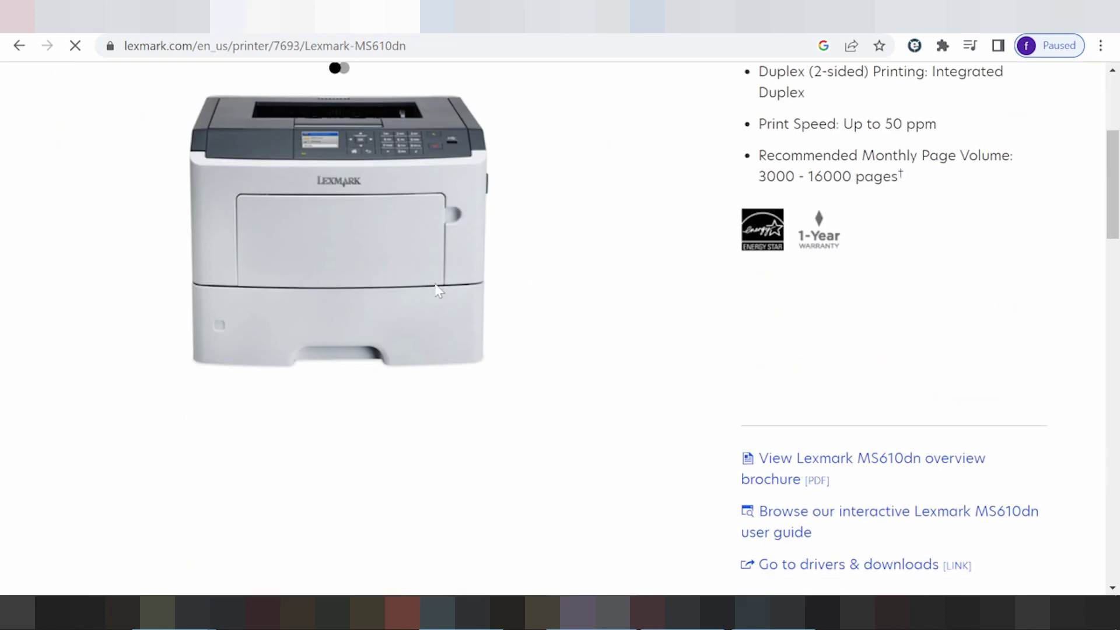
scroll(486, 181, "down", 4)
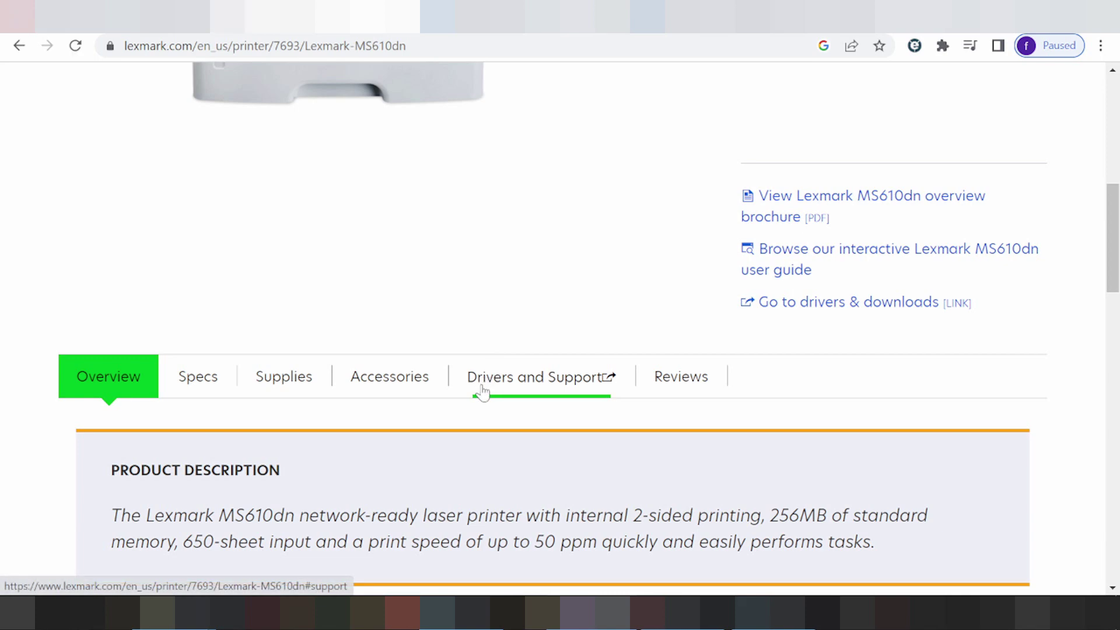
left_click(547, 384)
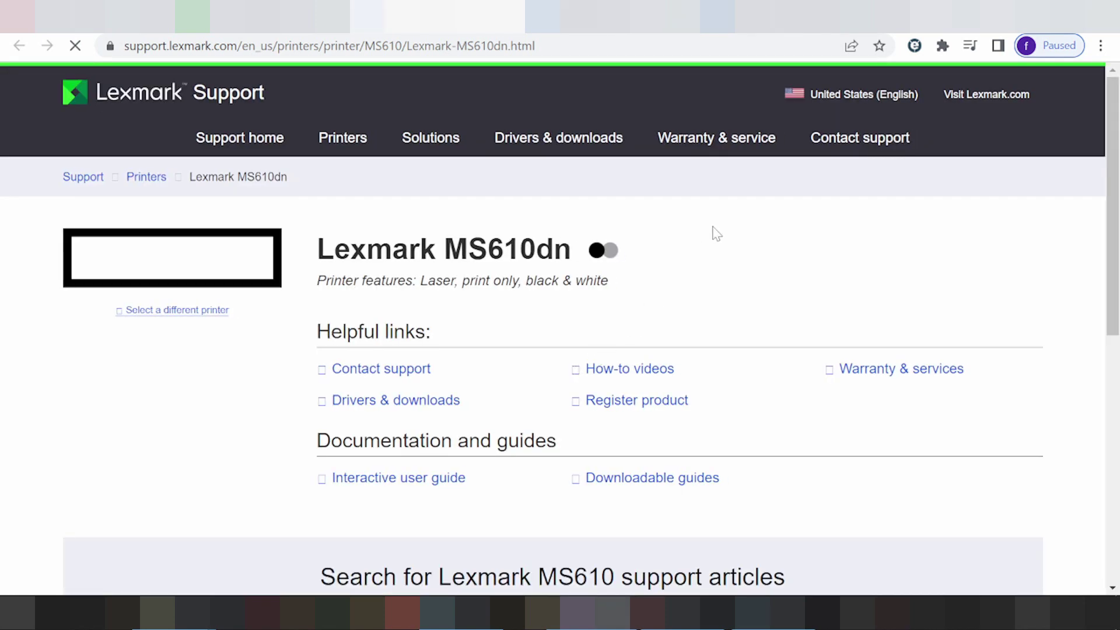
- Follow the Drivers & downloads link under Helpful links on the MS610dn support page
scroll(712, 238, "down", 2)
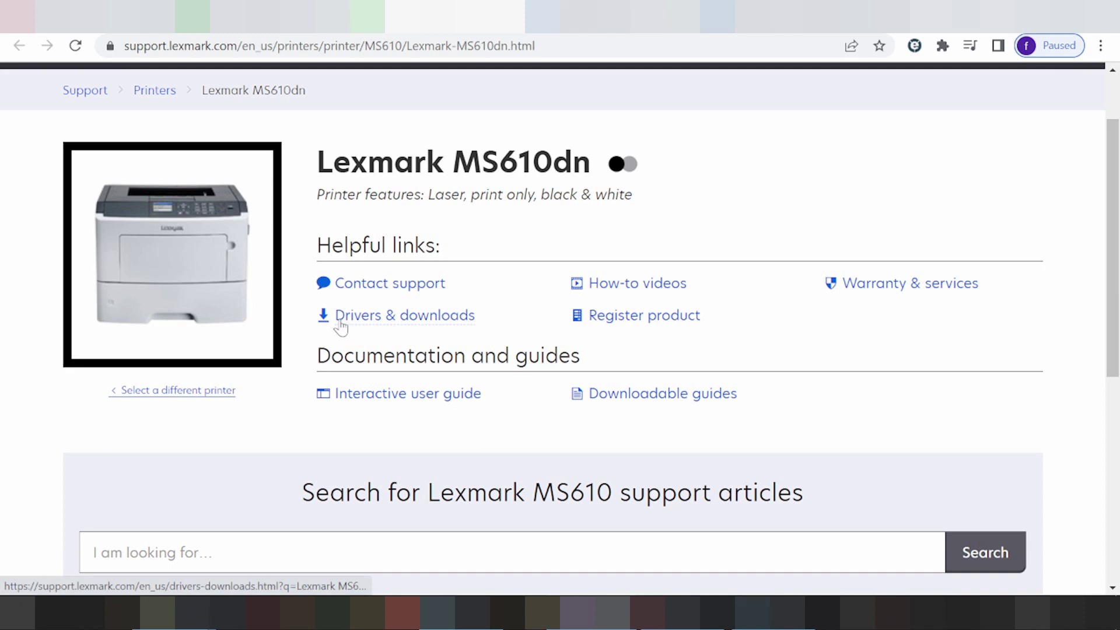
left_click(384, 328)
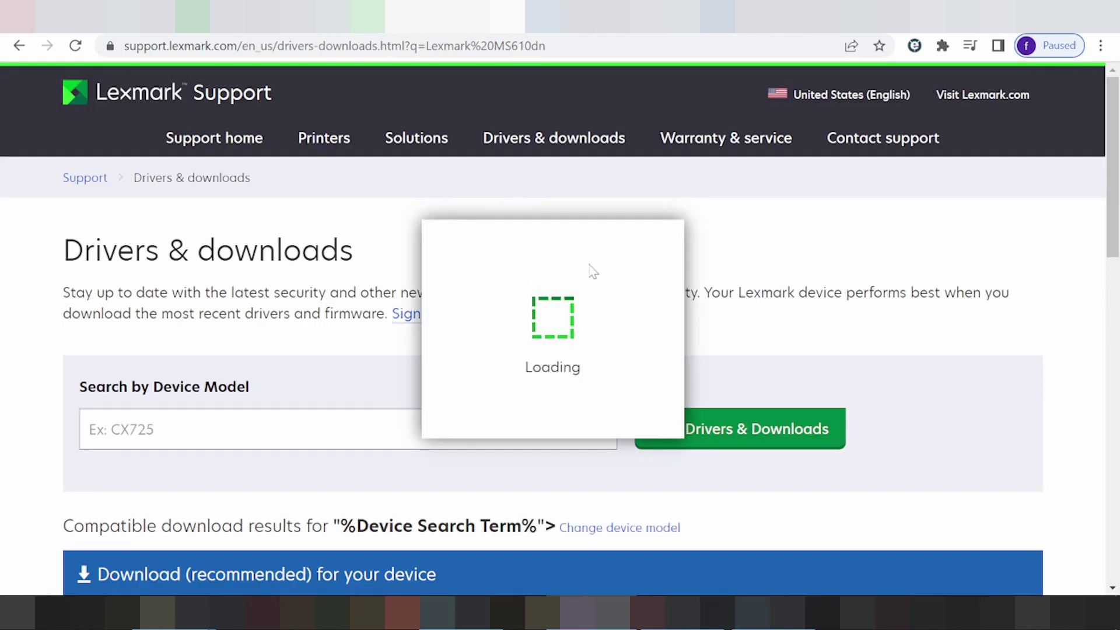
- Set the downloads table's operating system filter to macOS
scroll(655, 312, "down", 10)
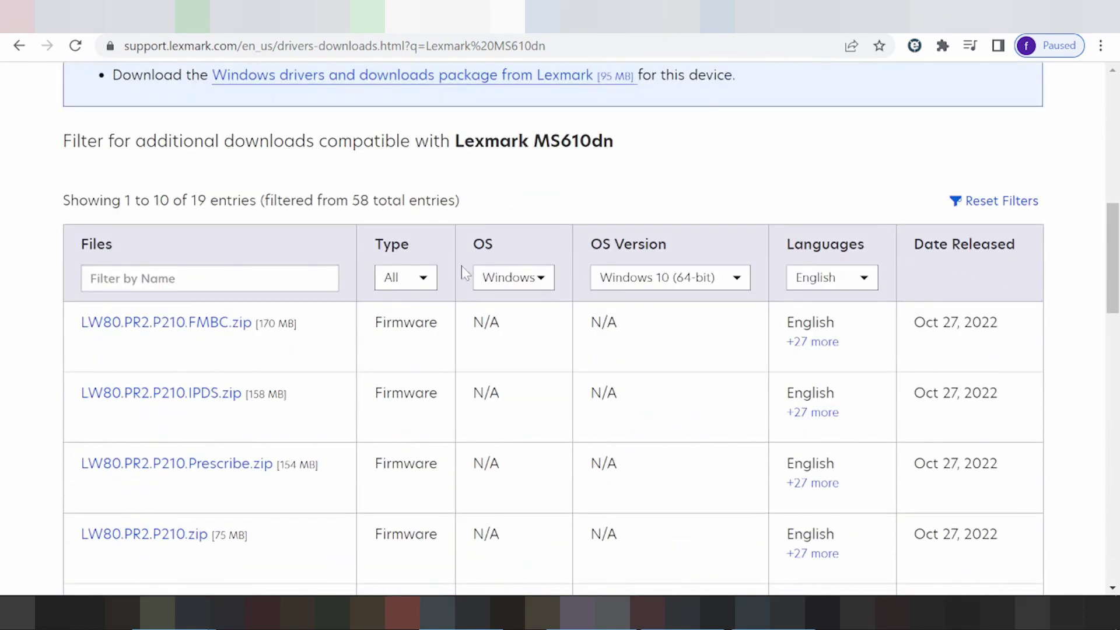
left_click(521, 284)
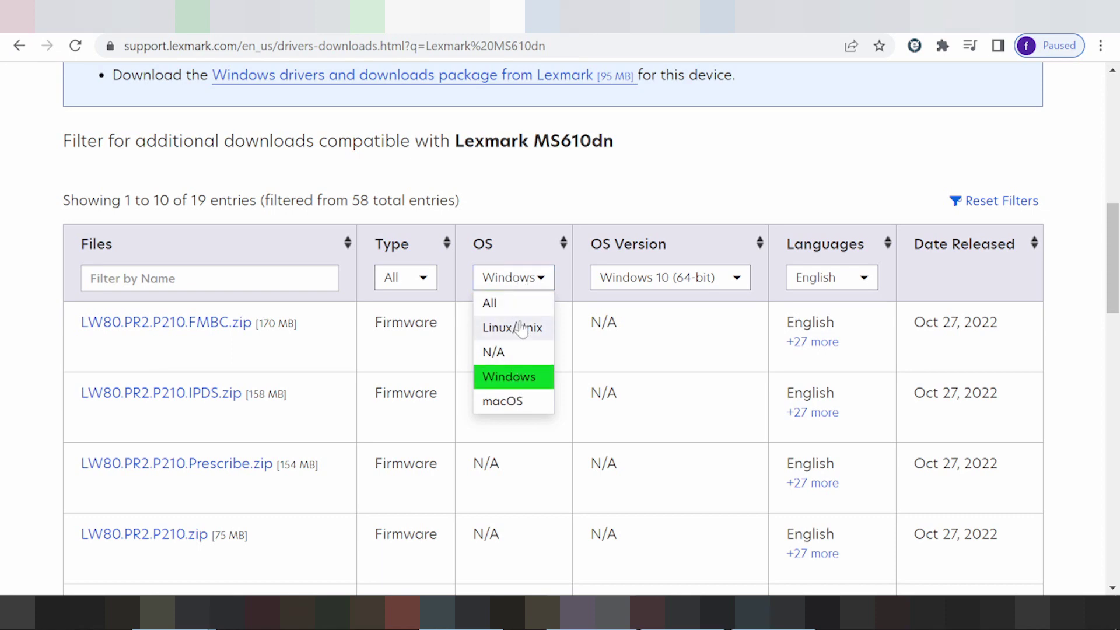
left_click(517, 403)
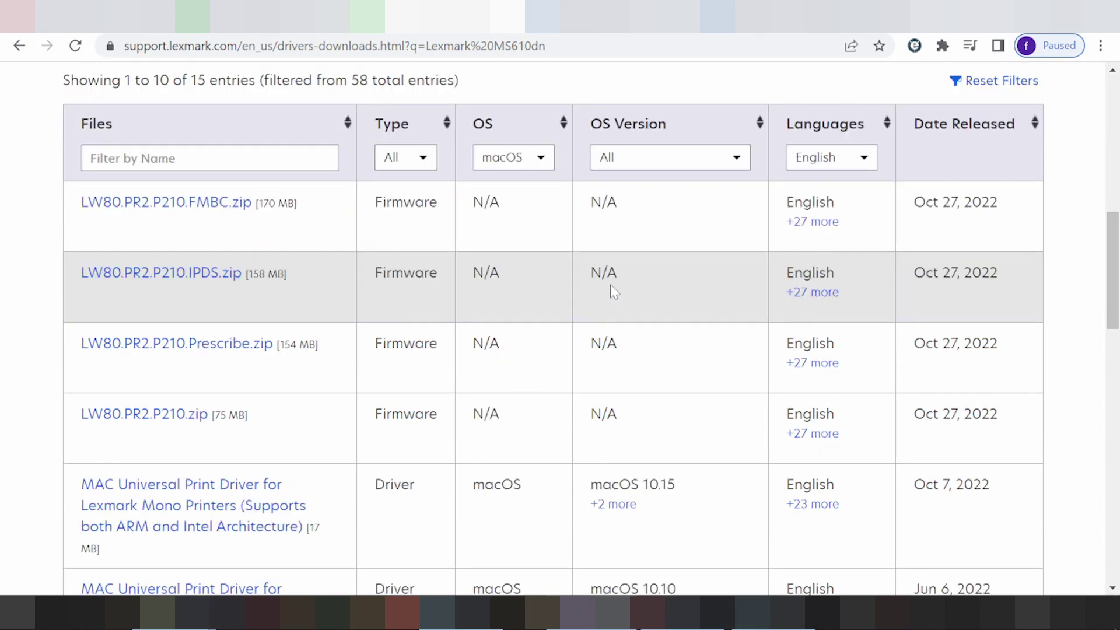
- Set the OS Version filter to macOS 12
left_click(640, 159)
scroll(634, 274, "down", 3)
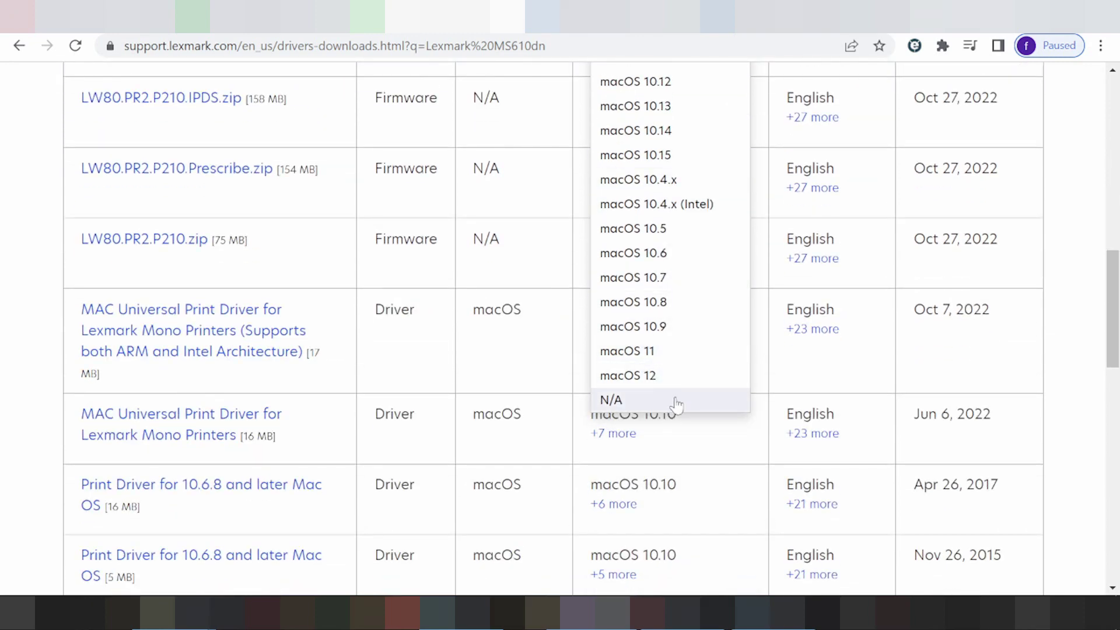
left_click(648, 376)
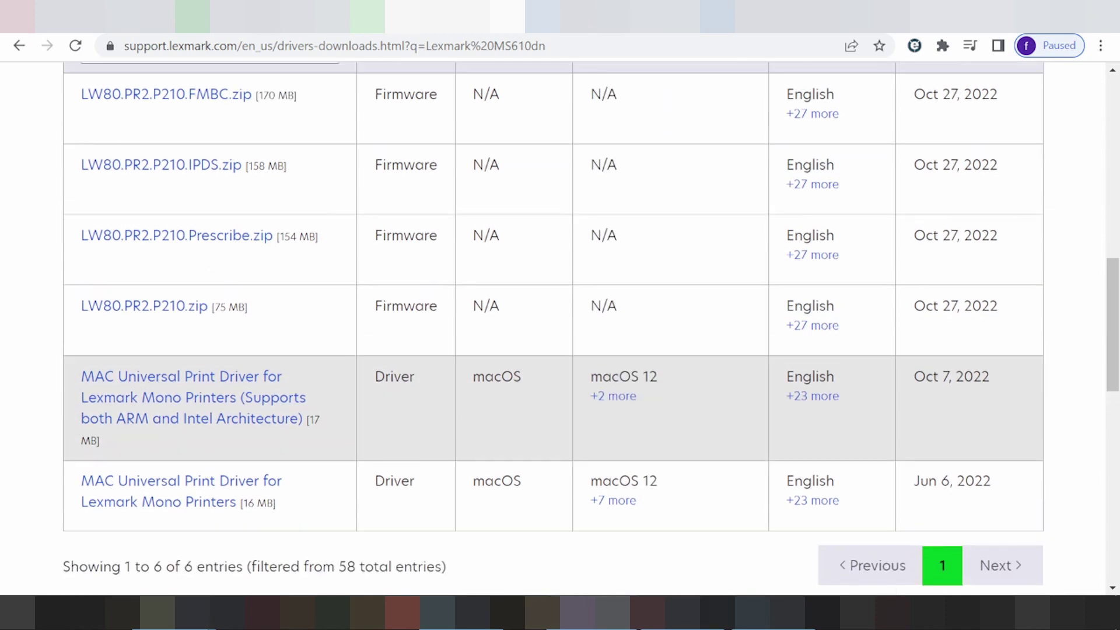
scroll(638, 298, "down", 3)
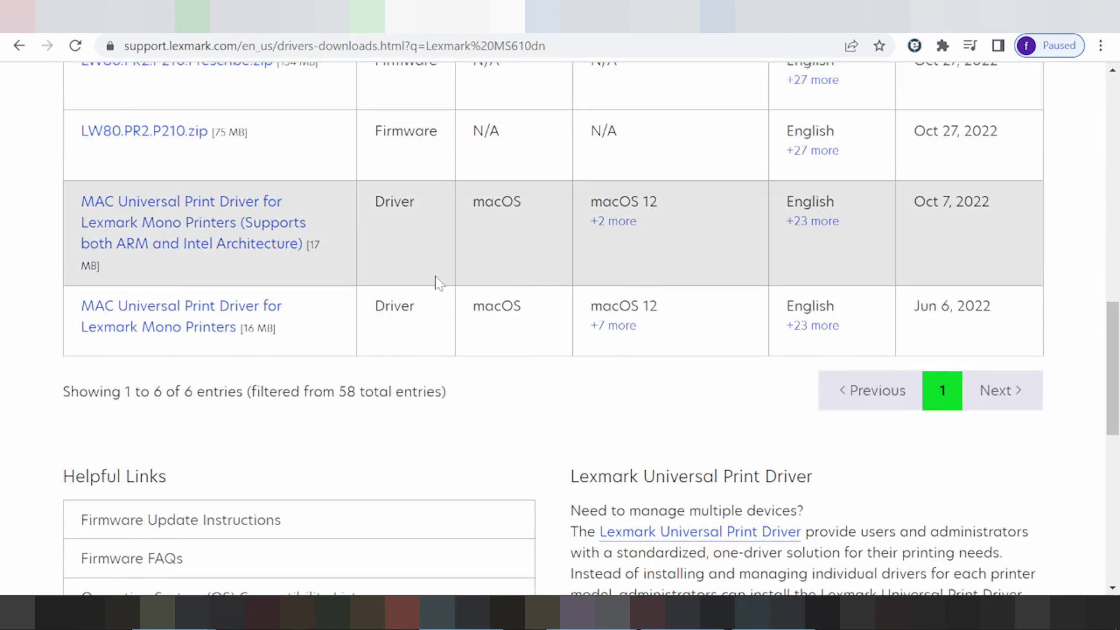
- Open the MAC Universal Print Driver for Lexmark Mono Printers download, then cancel it
left_click(175, 316)
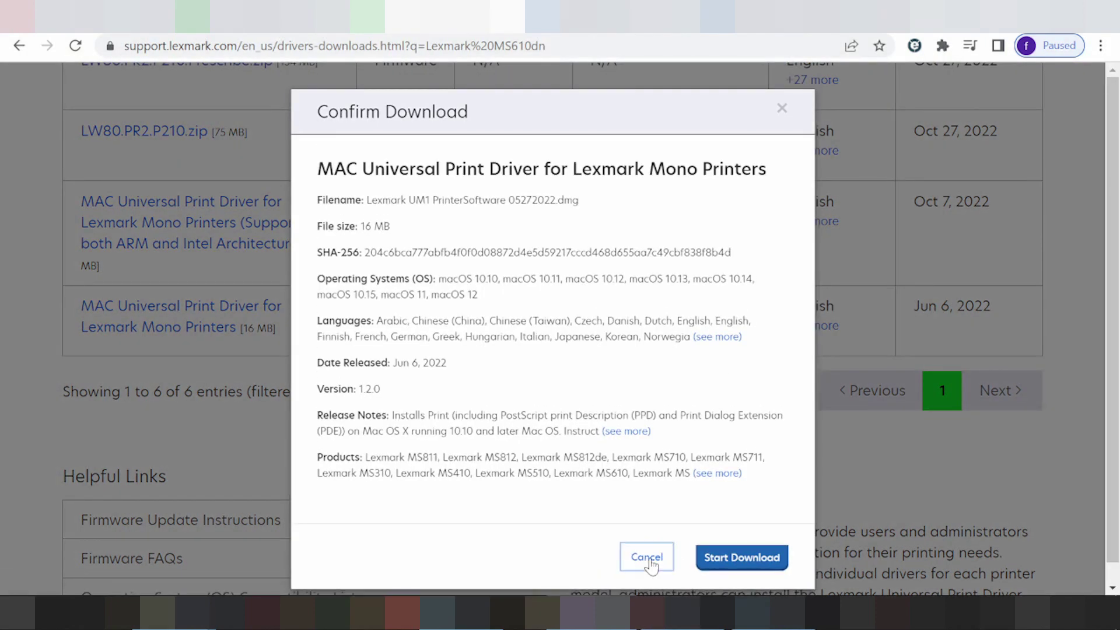
left_click(647, 558)
scroll(607, 385, "up", 8)
scroll(576, 355, "down", 3)
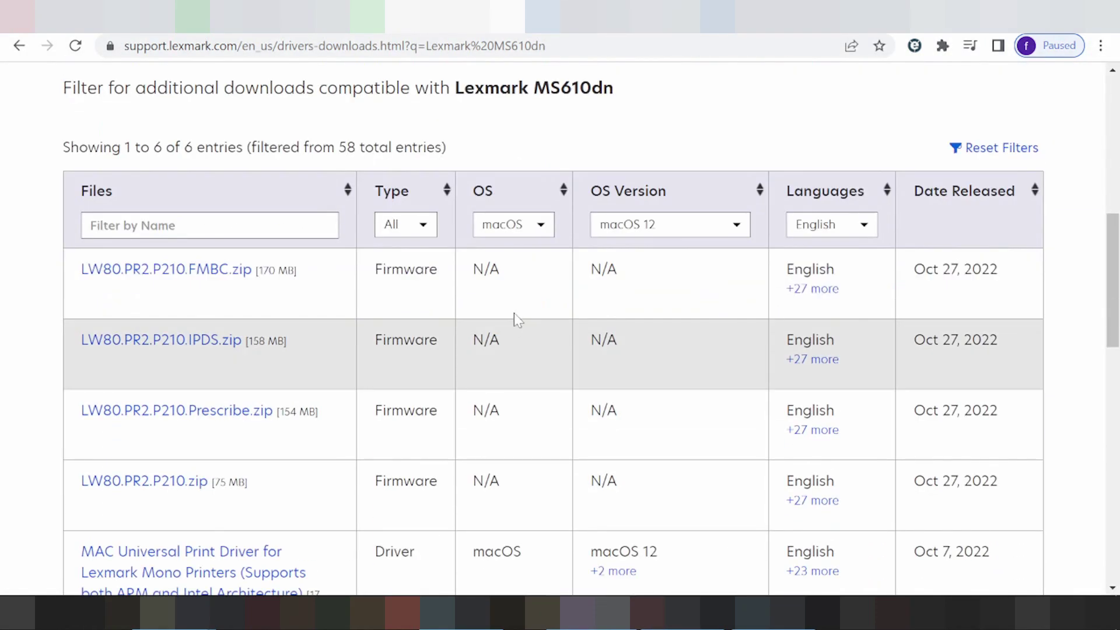
- Filter the downloads to Linux/Unix with OS version Fedora 33
left_click(508, 225)
left_click(501, 275)
left_click(682, 226)
scroll(697, 345, "down", 3)
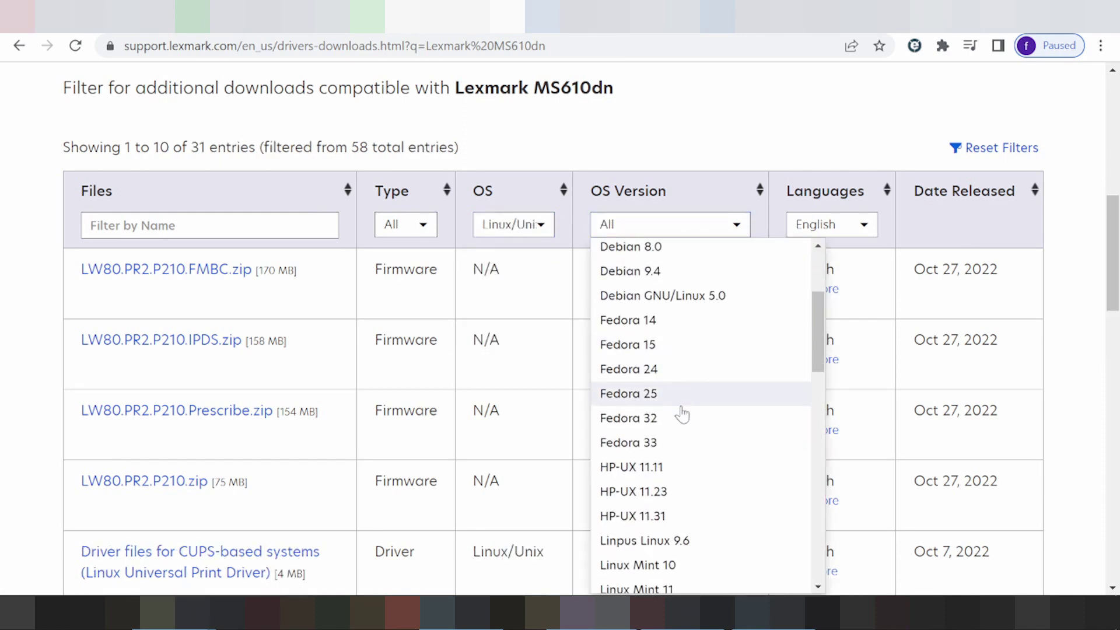
left_click(640, 434)
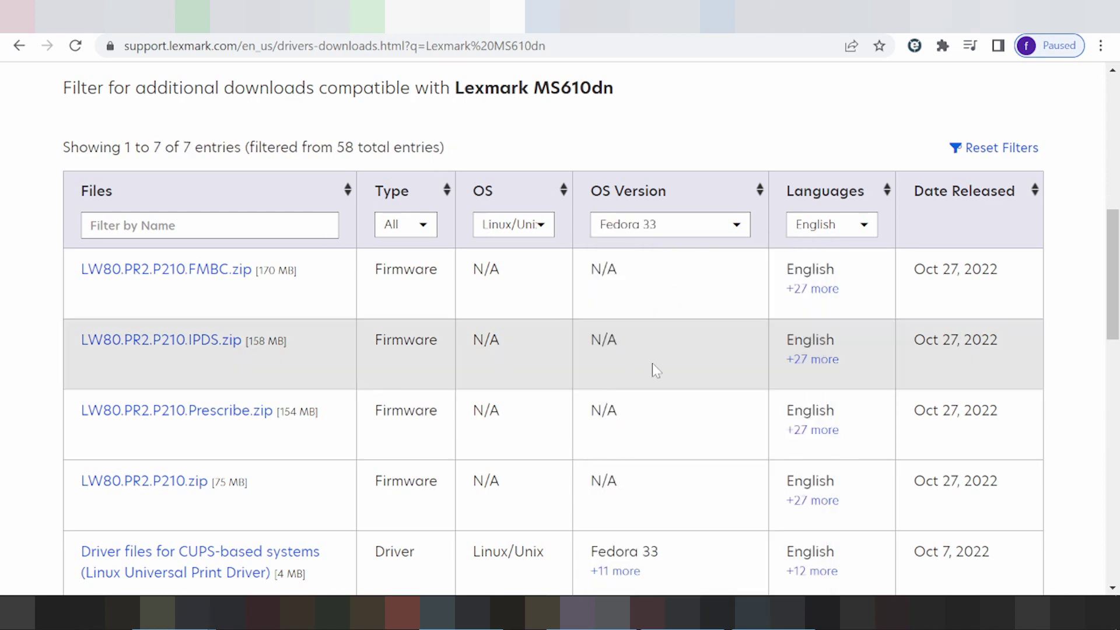
- Reconfirm Fedora 33 as the OS version and review the seven firmware and Linux driver entries
left_click(662, 228)
scroll(673, 379, "down", 3)
scroll(671, 423, "down", 5)
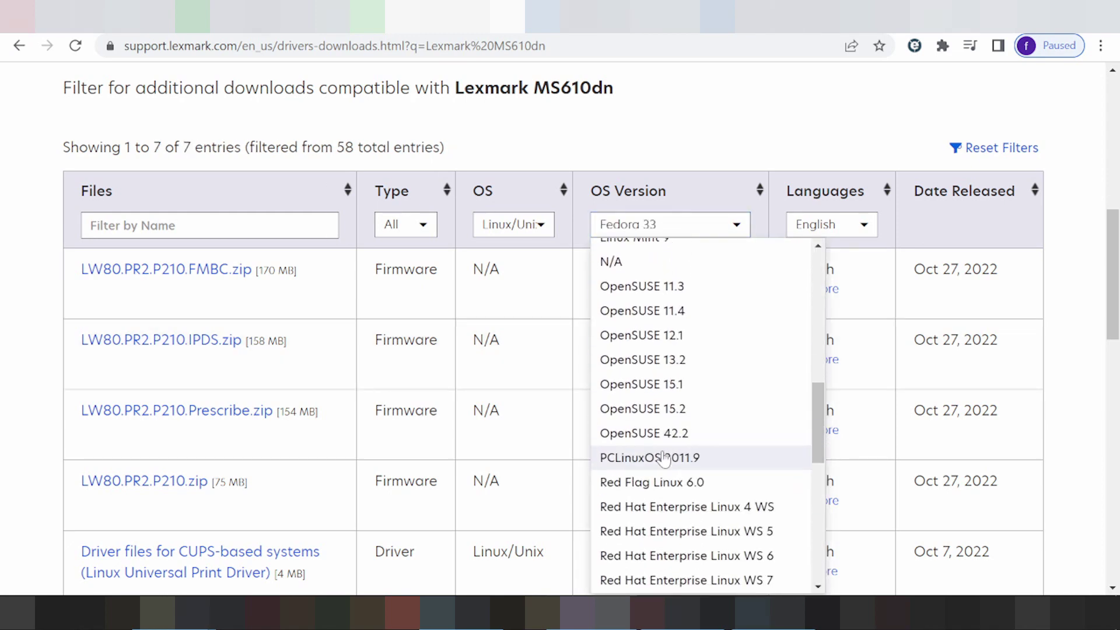
scroll(665, 455, "down", 5)
scroll(663, 467, "down", 3)
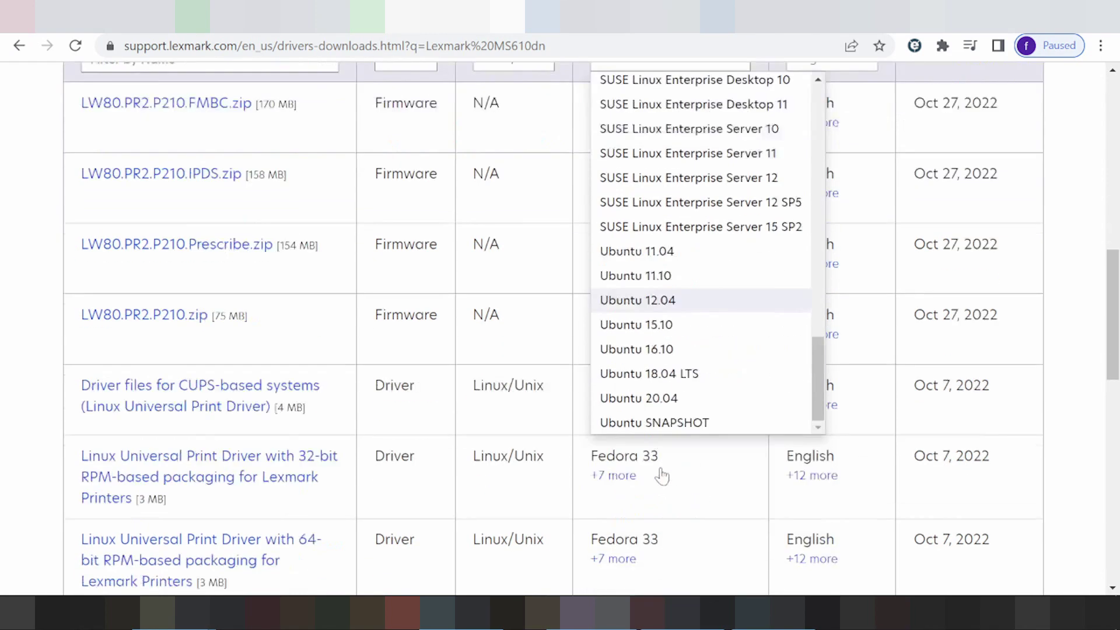
scroll(659, 471, "up", 8)
scroll(732, 383, "up", 3)
scroll(732, 384, "up", 6)
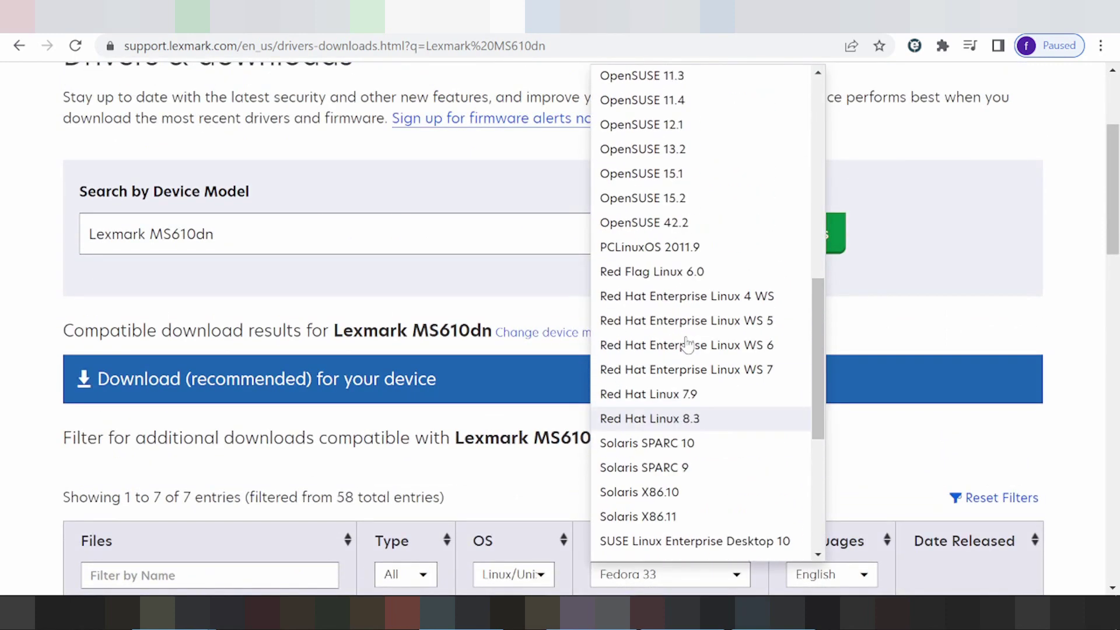
scroll(674, 315, "up", 3)
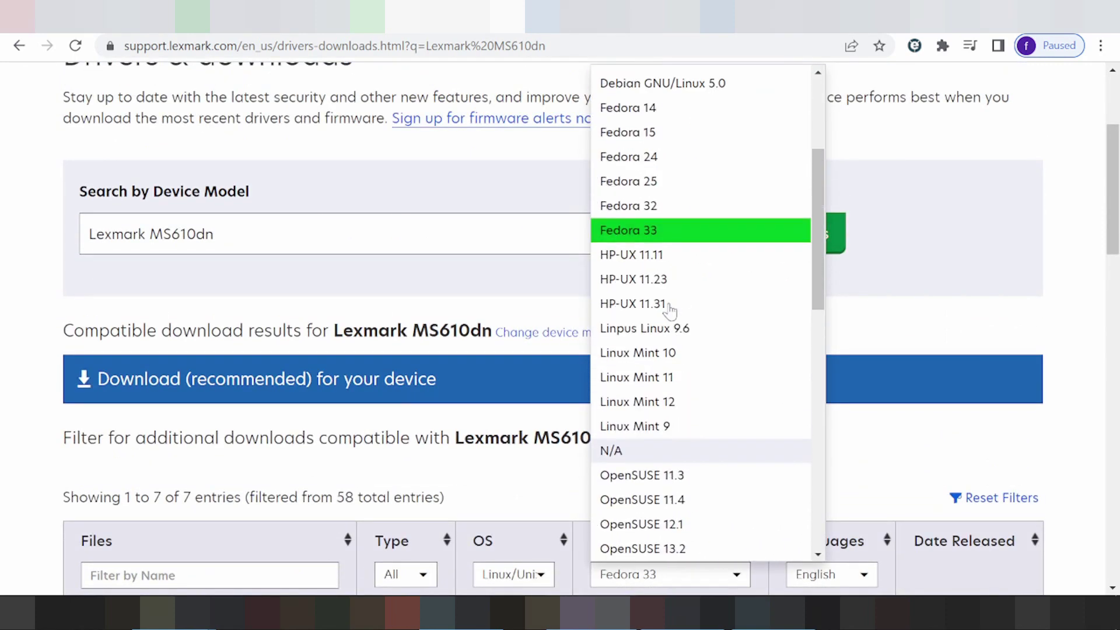
left_click(655, 232)
scroll(700, 303, "down", 2)
scroll(649, 255, "down", 10)
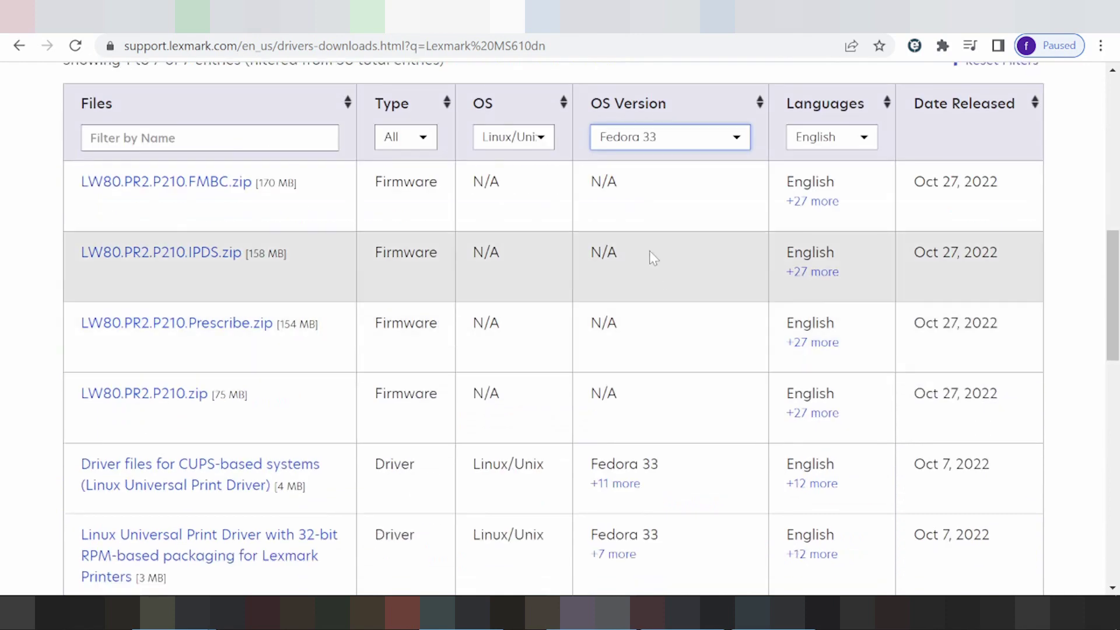
scroll(759, 305, "up", 3)
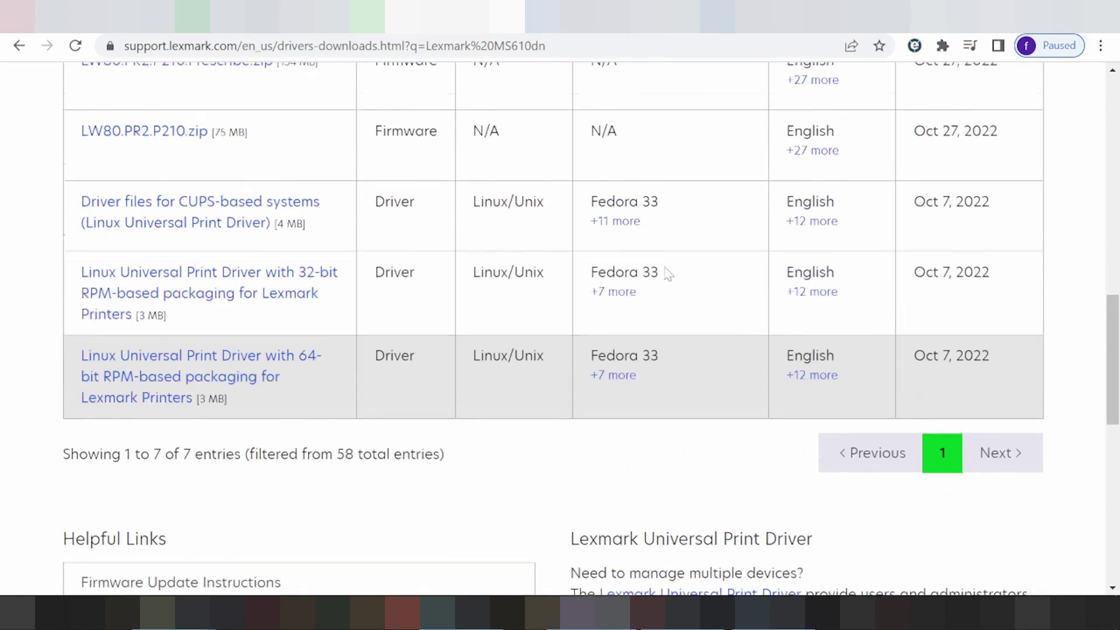
scroll(281, 219, "up", 3)
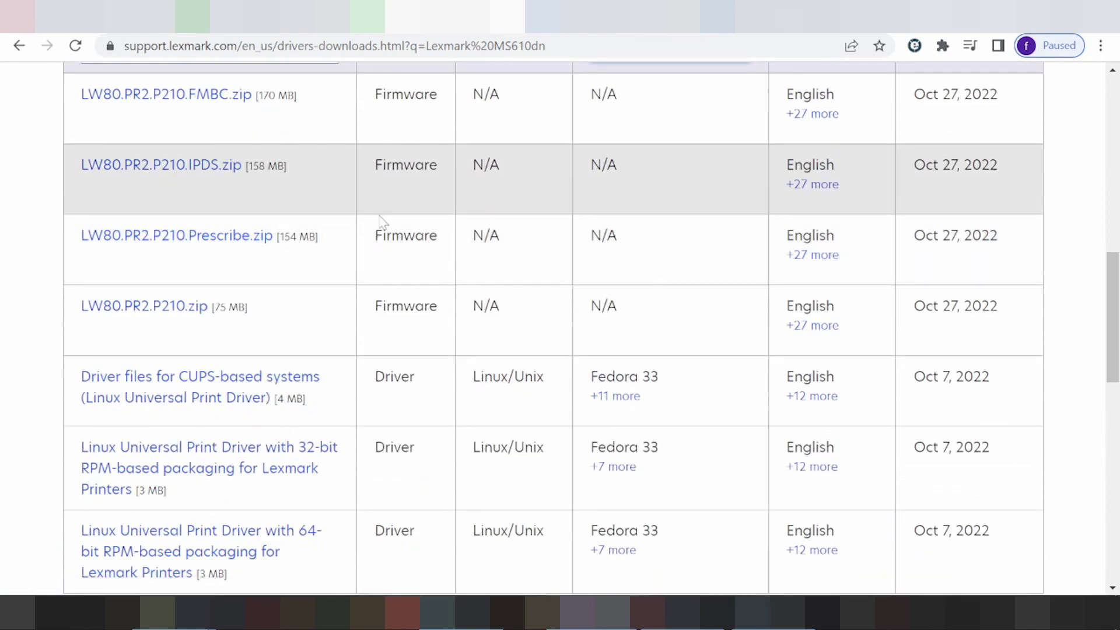
scroll(368, 267, "down", 2)
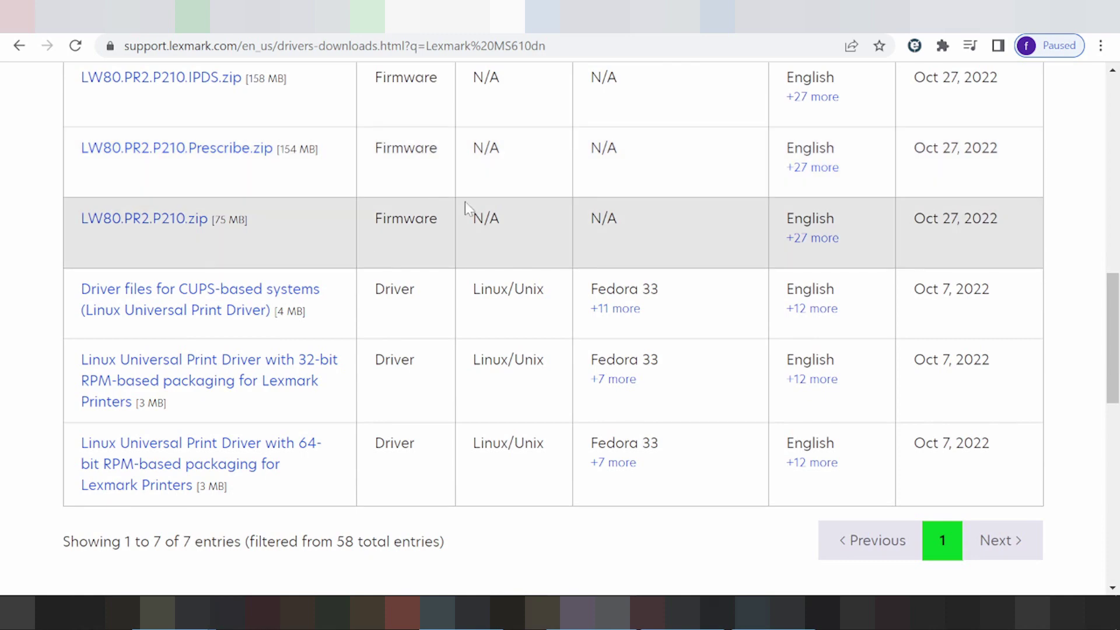
- Preview the 4 MB CUPS driver download (Lexmark-UPD-PPD-Files.tar.Z) and cancel it
left_click(242, 288)
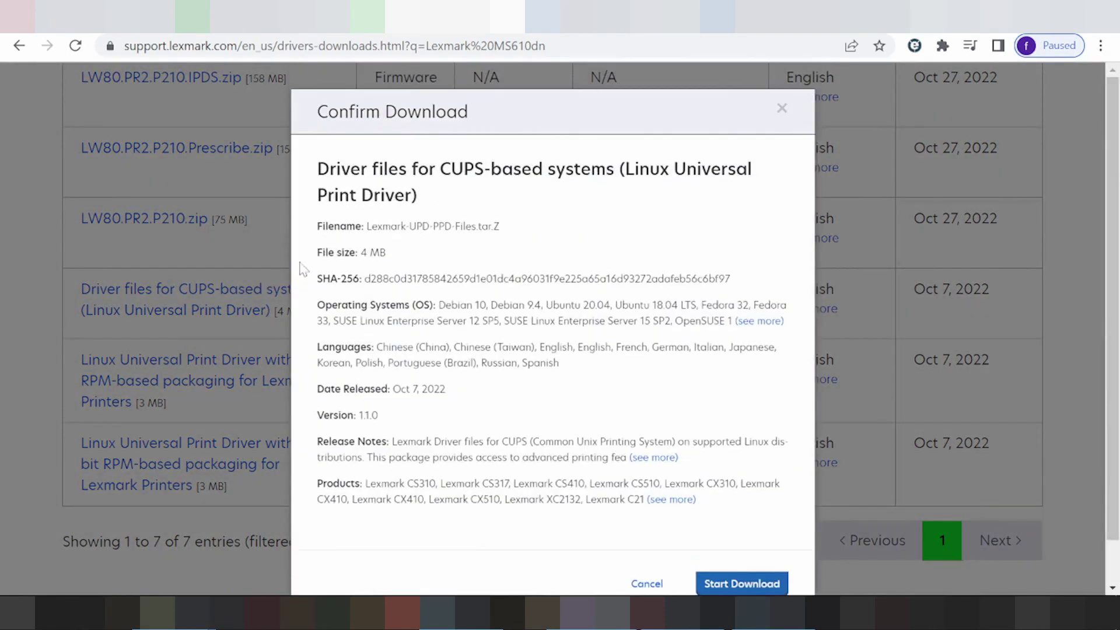
scroll(686, 482, "down", 1)
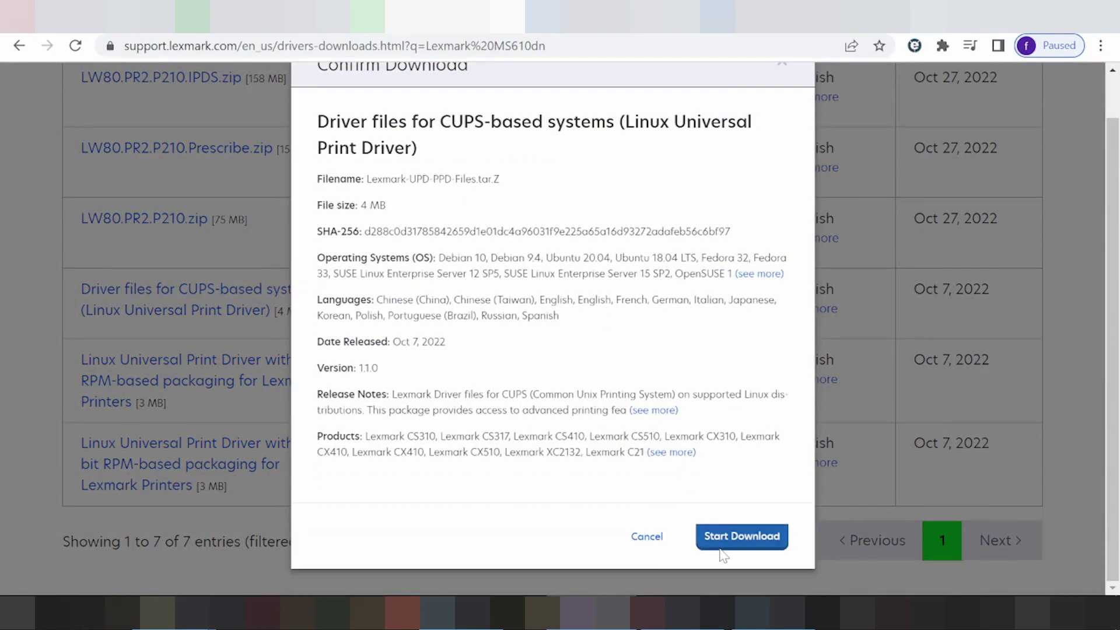
left_click(653, 538)
scroll(537, 332, "up", 5)
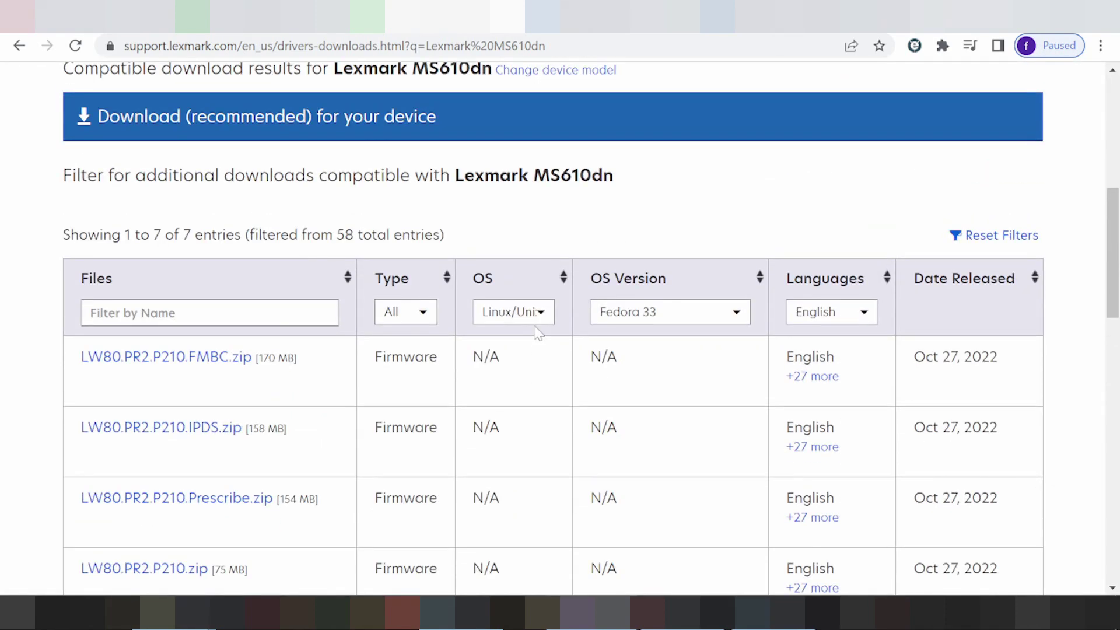
left_click(532, 318)
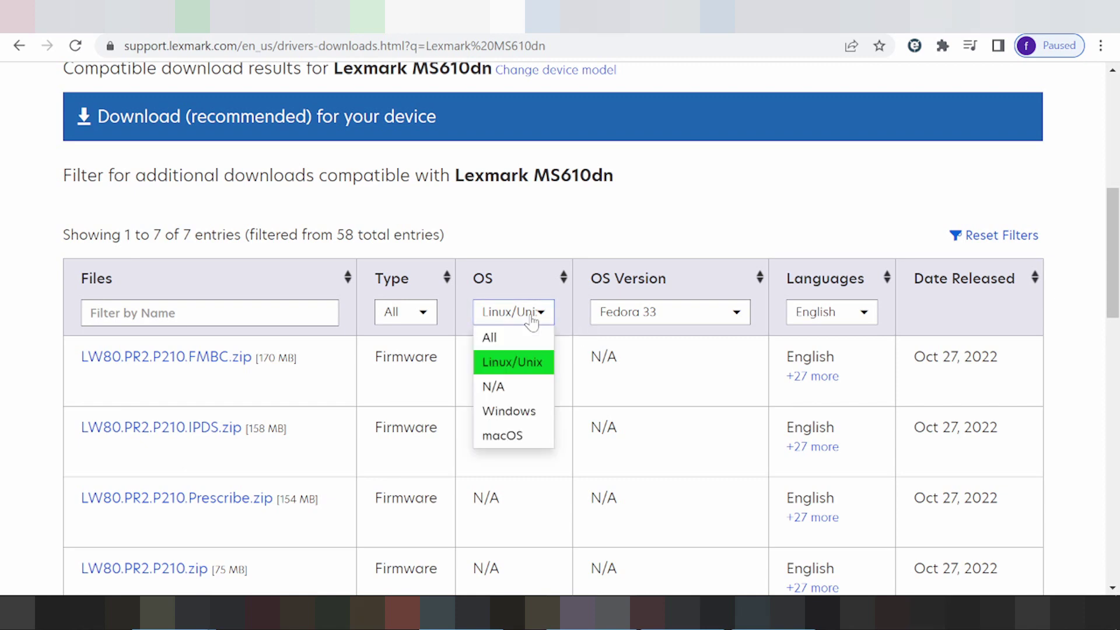
- Switch the OS filter to Windows and the OS version to Windows 11 (64-bit)
left_click(505, 416)
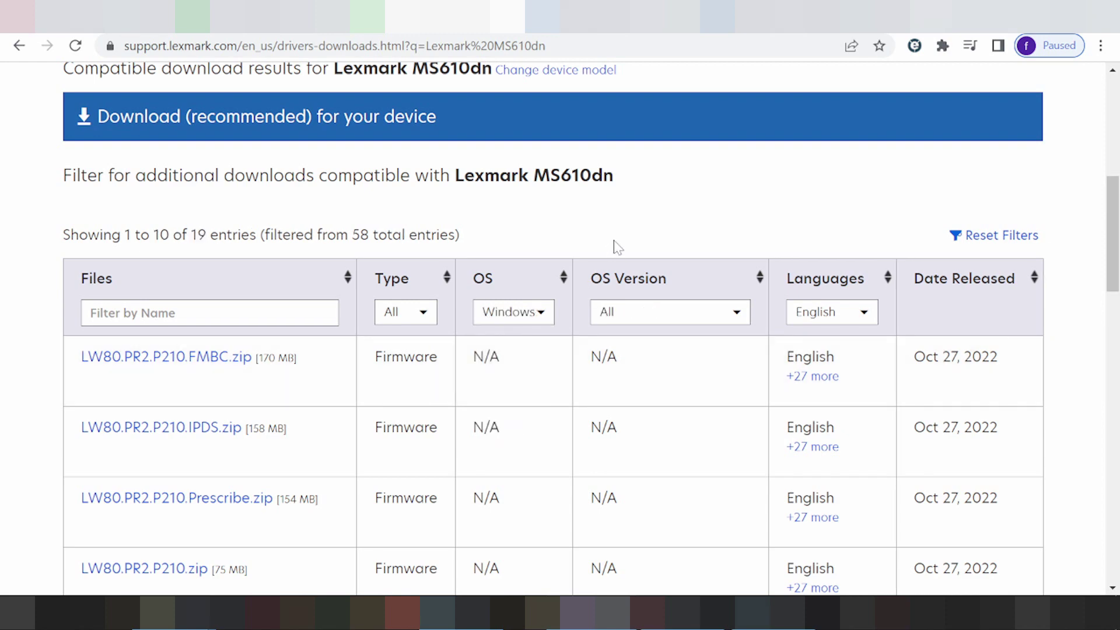
left_click(625, 313)
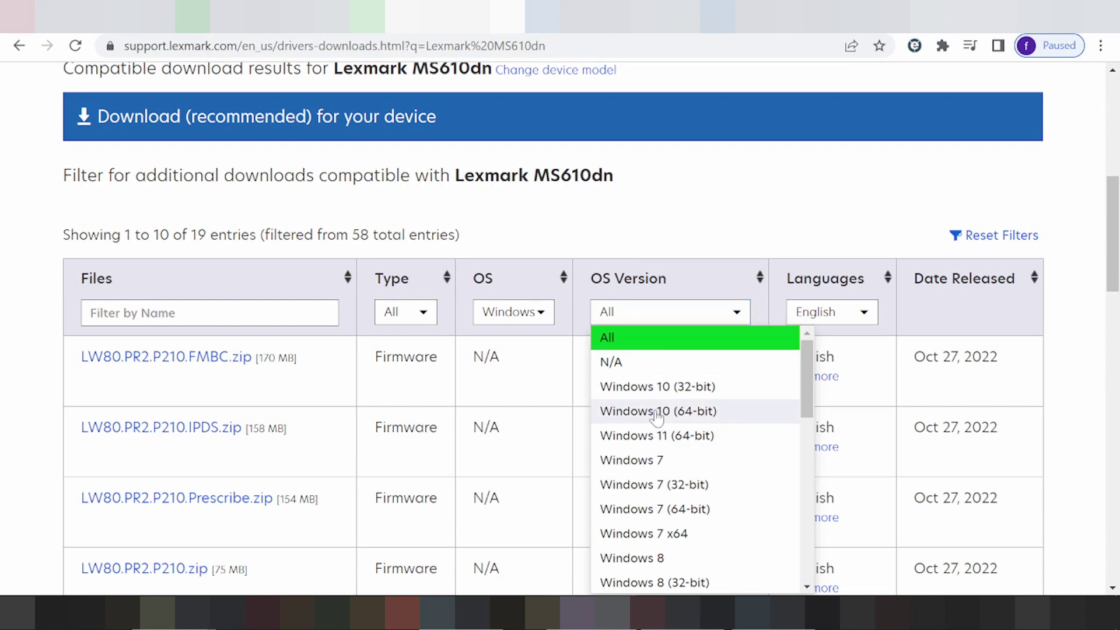
scroll(653, 463, "down", 3)
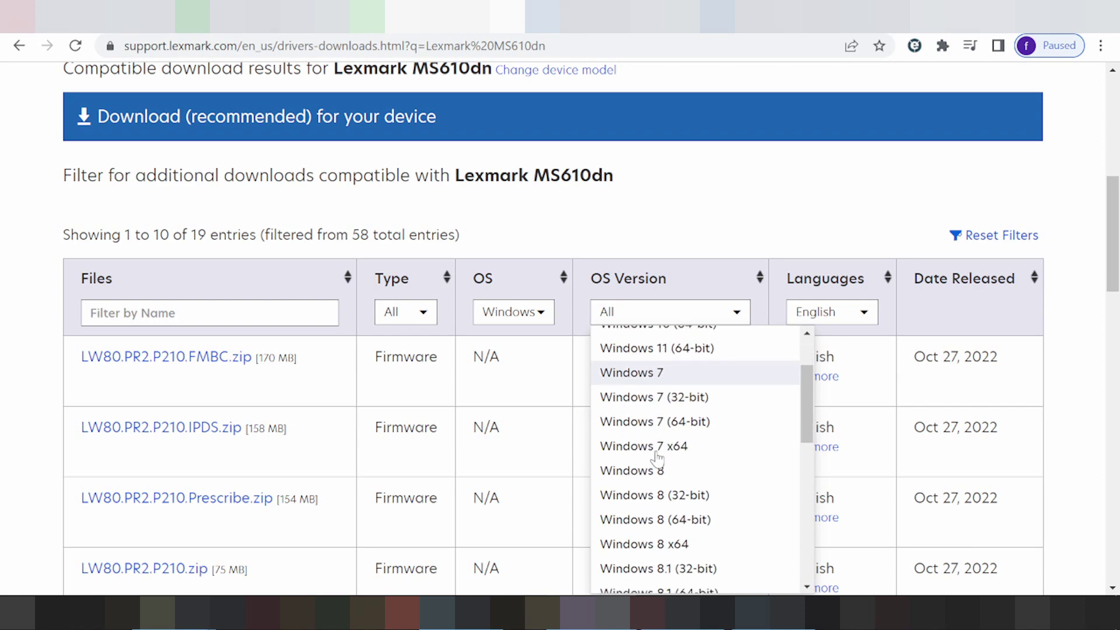
scroll(644, 481, "down", 3)
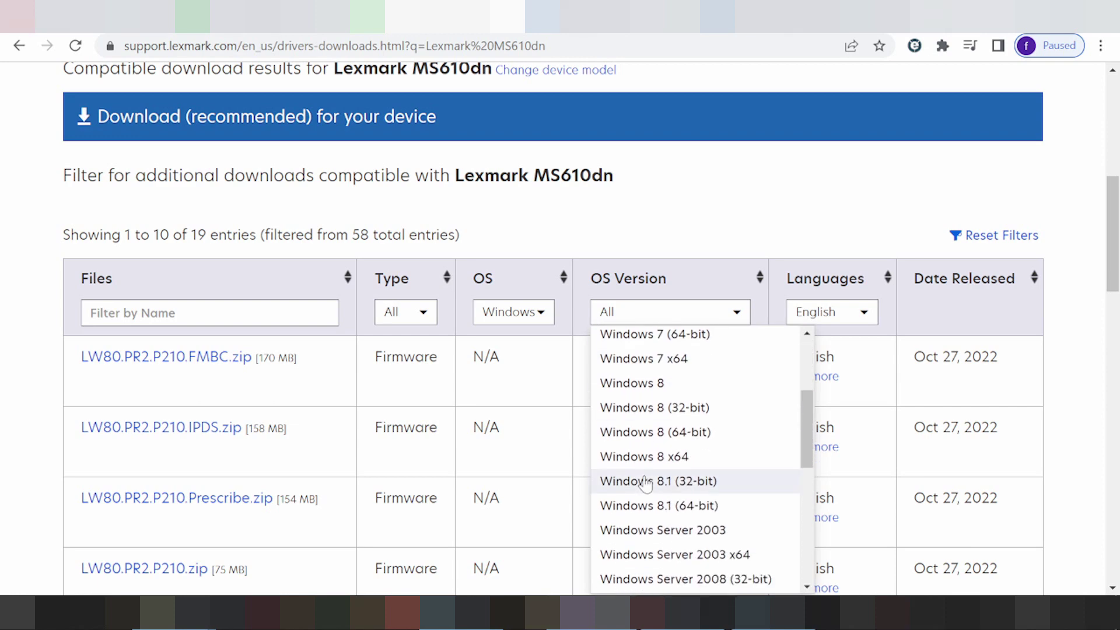
scroll(659, 473, "down", 4)
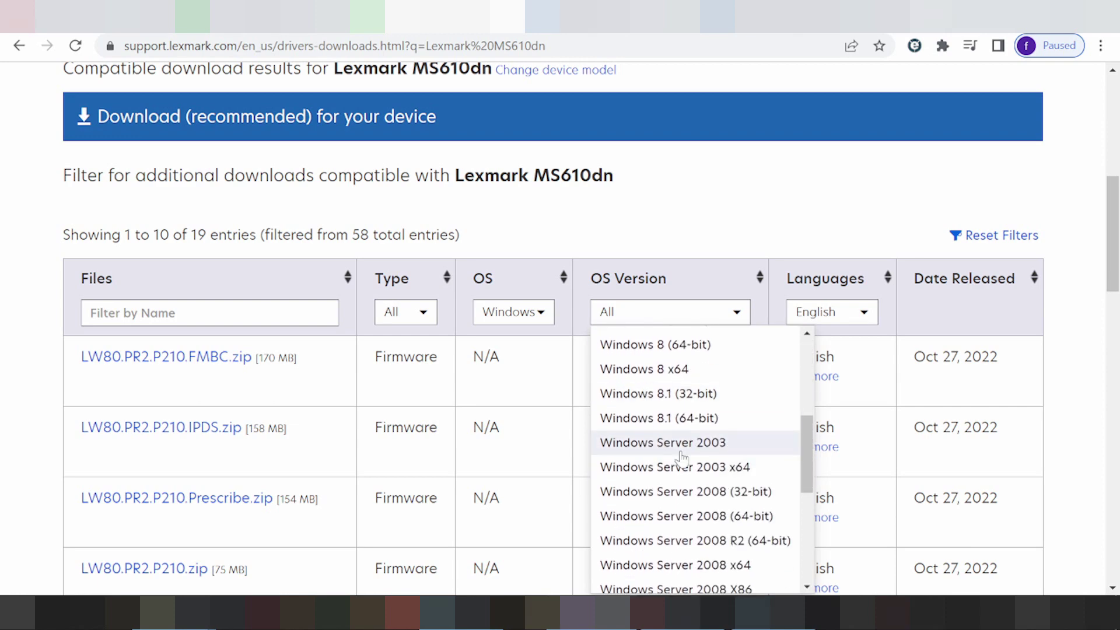
scroll(682, 458, "up", 10)
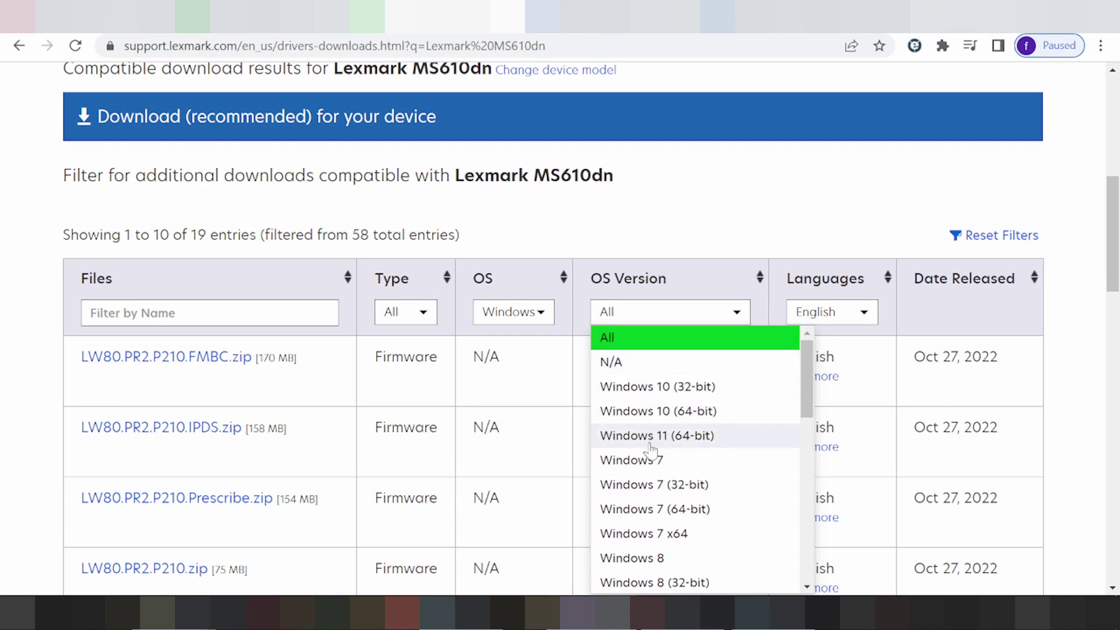
left_click(651, 444)
scroll(647, 374, "down", 5)
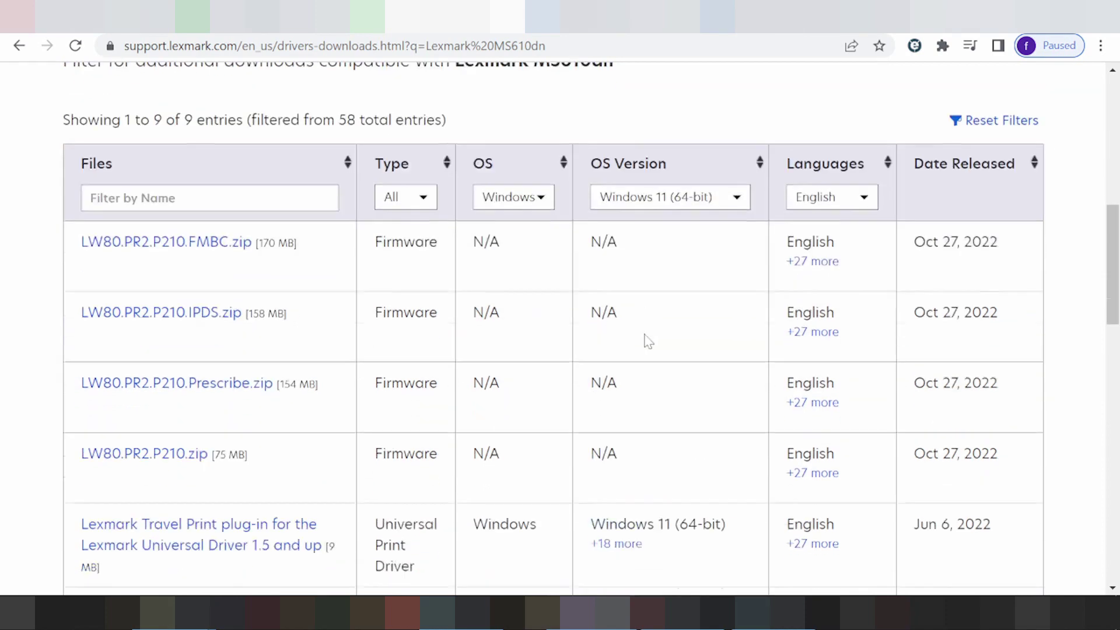
scroll(645, 340, "down", 3)
scroll(632, 331, "down", 3)
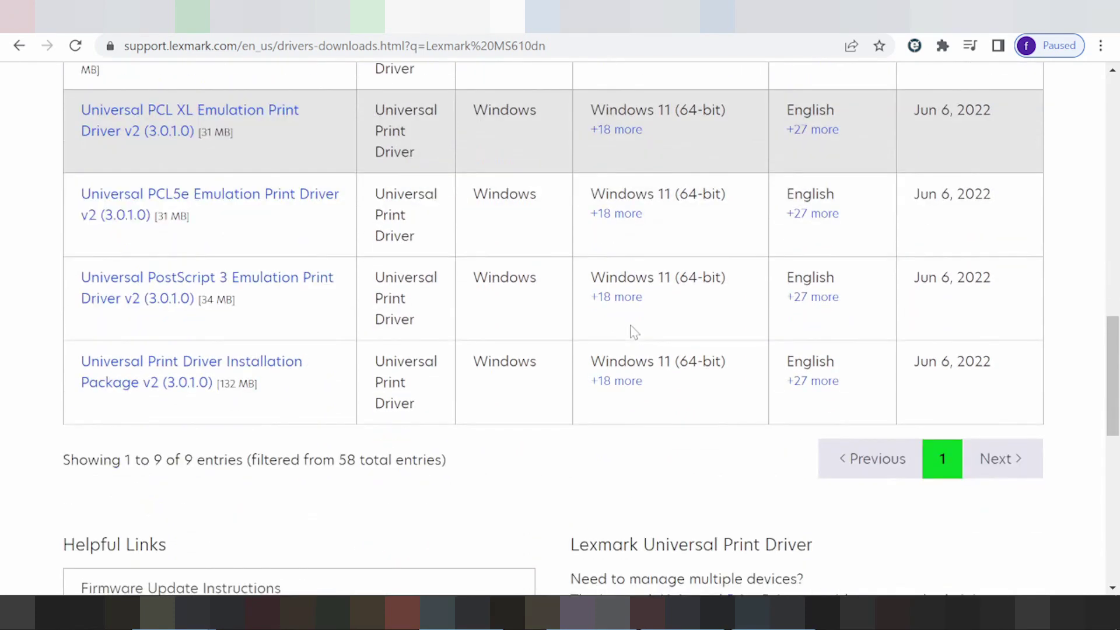
scroll(132, 396, "up", 1)
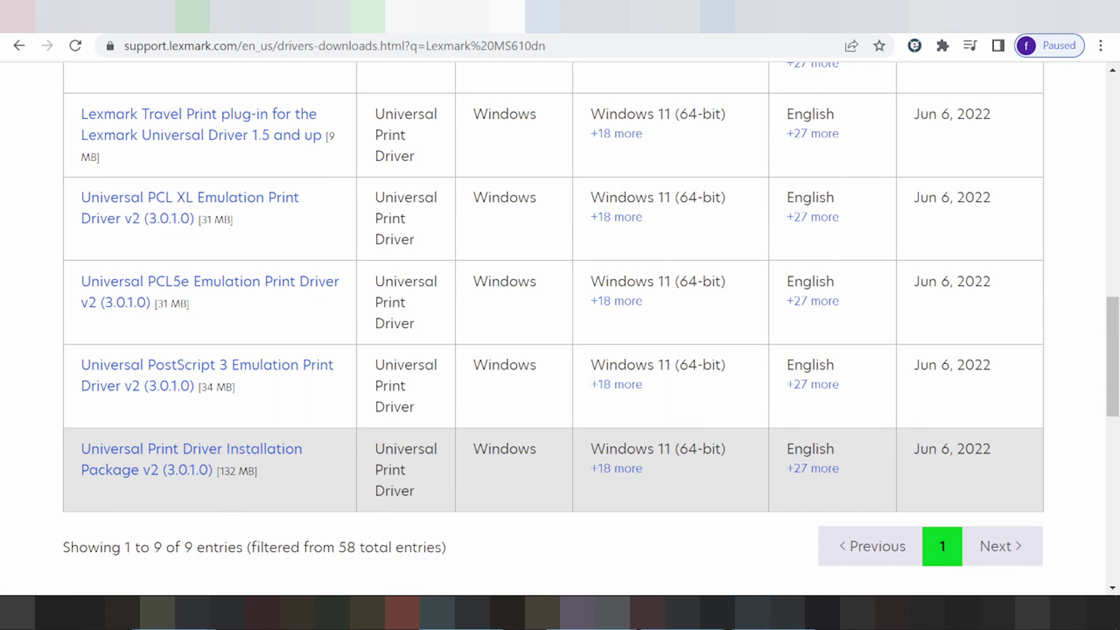
left_click_drag(375, 449, 400, 490)
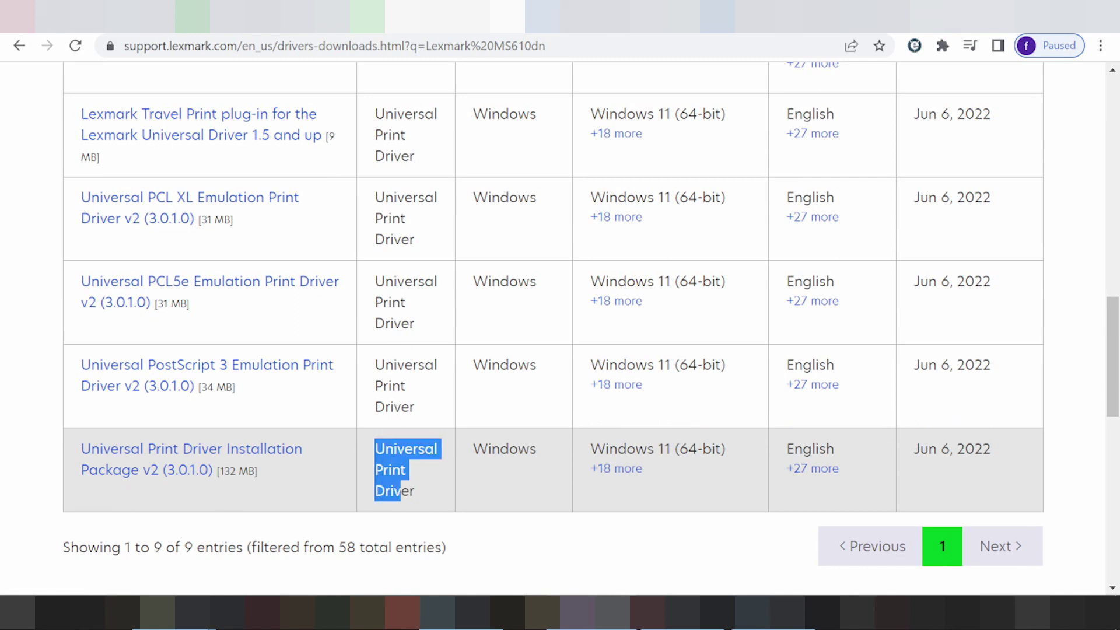
left_click_drag(474, 449, 509, 463)
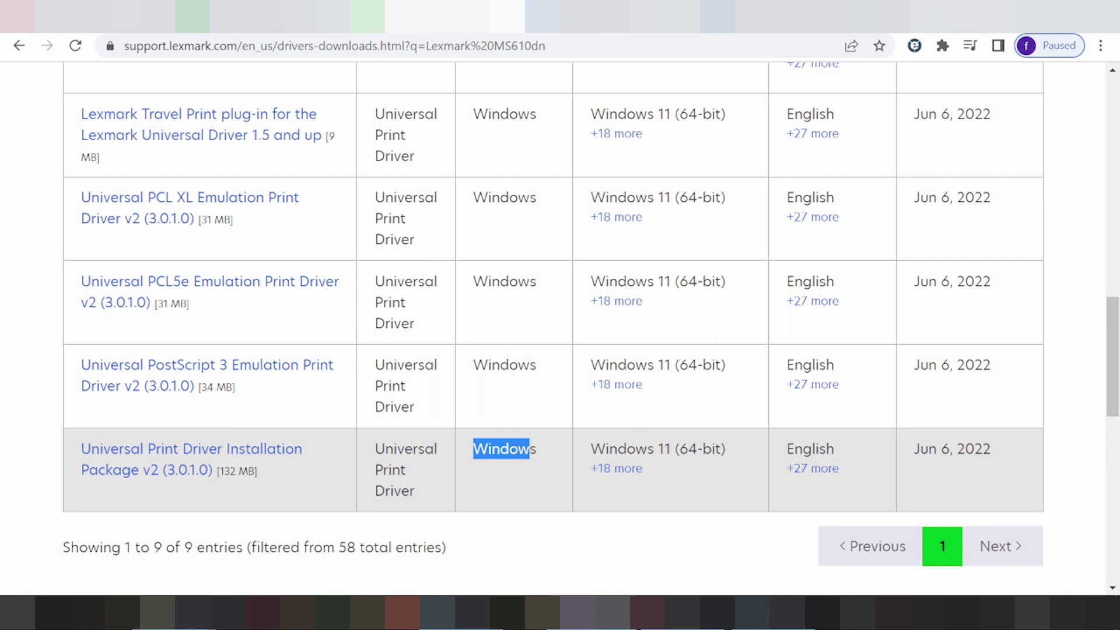
left_click_drag(591, 449, 664, 451)
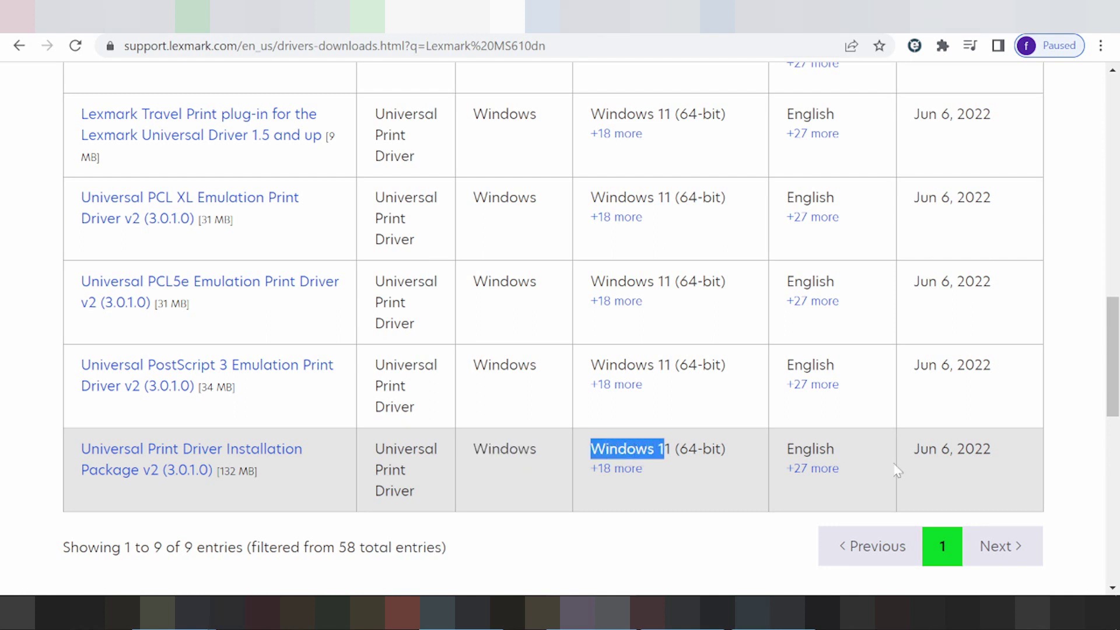
left_click_drag(920, 449, 995, 450)
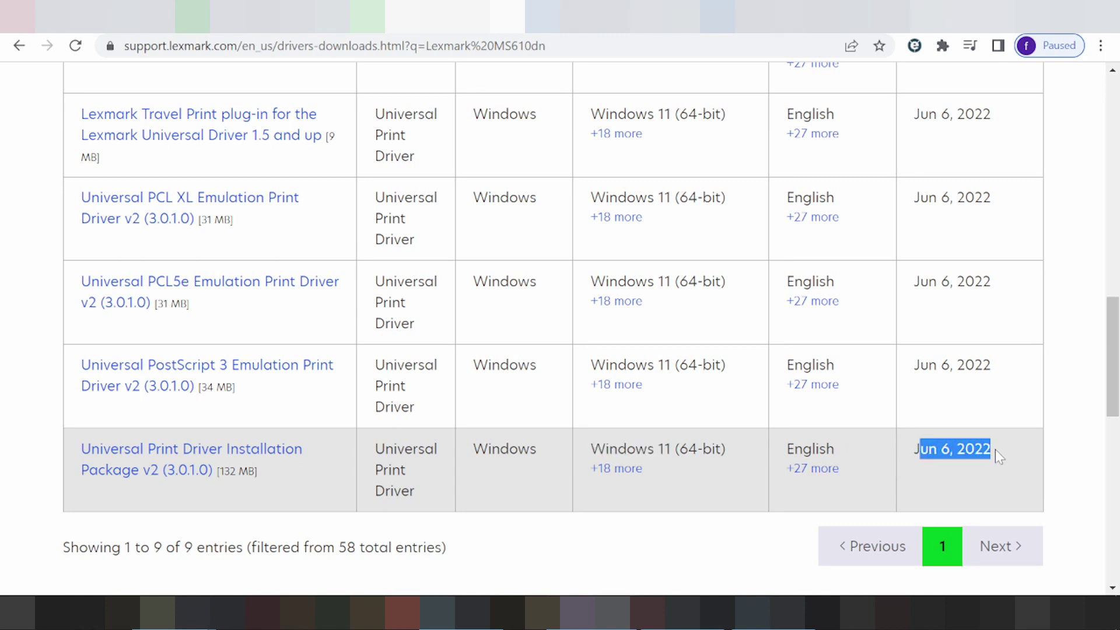
- Start downloading the 132 MB Universal Print Driver Installation Package v2 (3.0.1.0), then close the confirmation
left_click(119, 474)
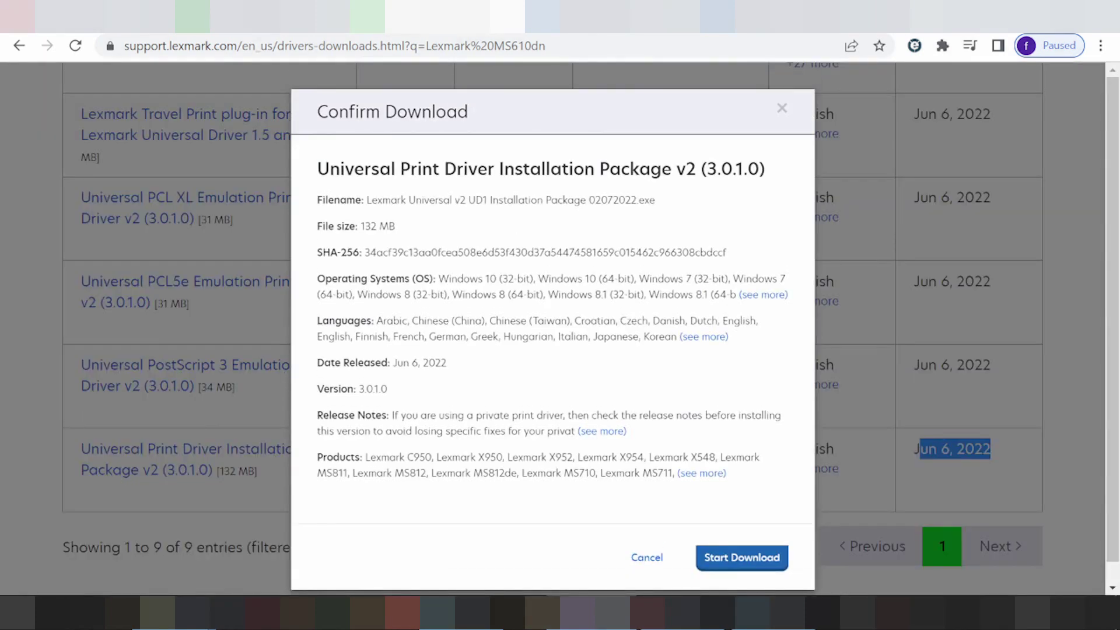
scroll(642, 373, "down", 1)
left_click(713, 534)
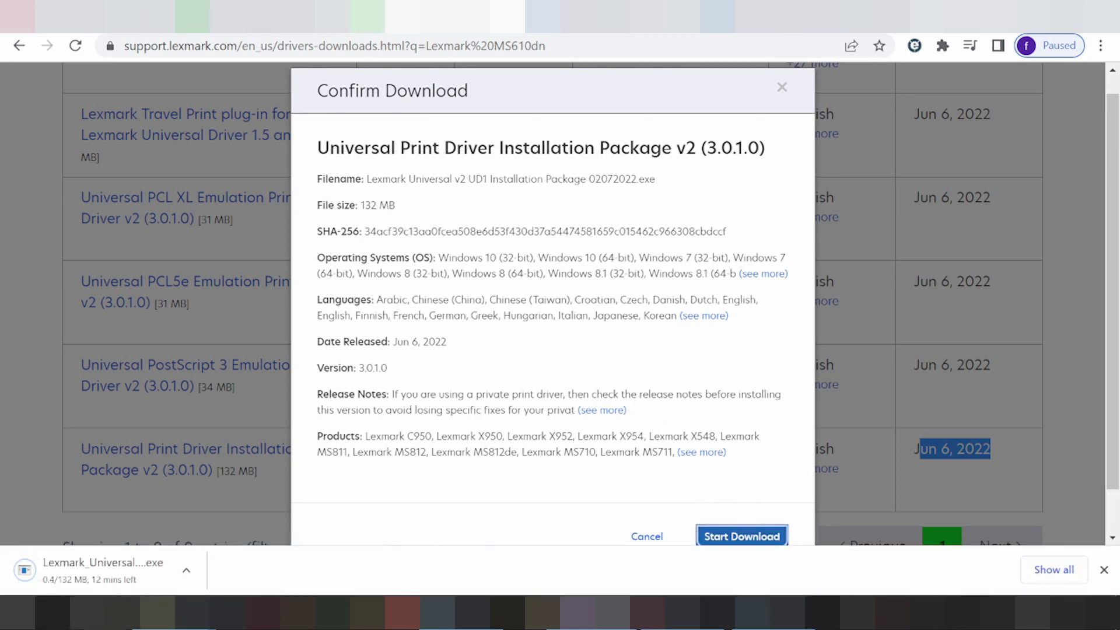
left_click(42, 477)
left_click(41, 477)
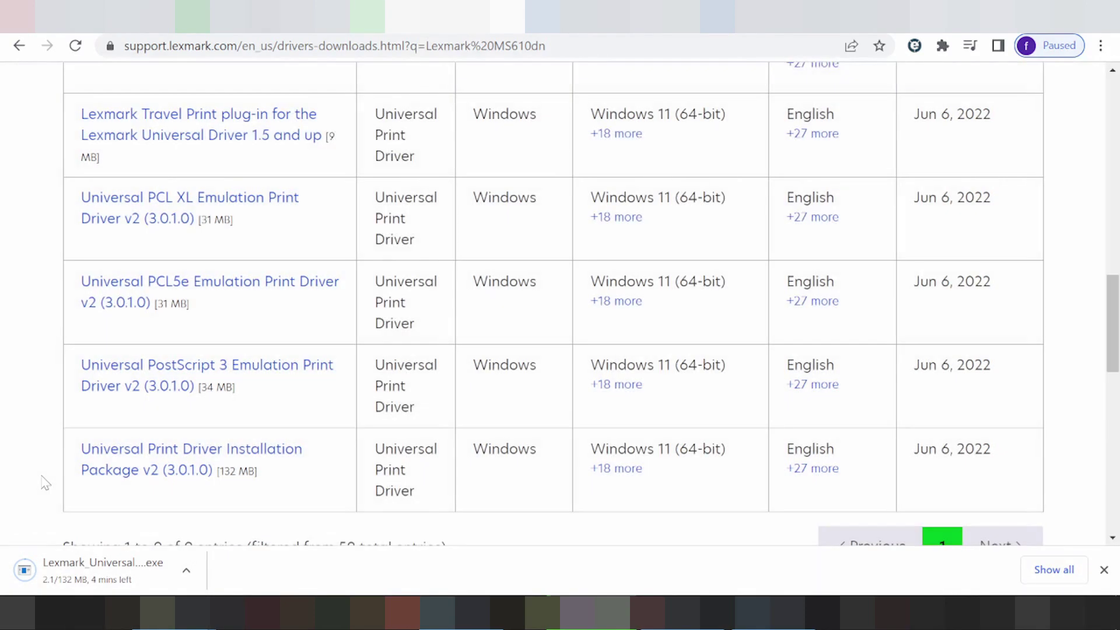
- Go back to the MS610dn product page and check the installer download's options without changing them
key("alt+Left")
scroll(357, 202, "up", 5)
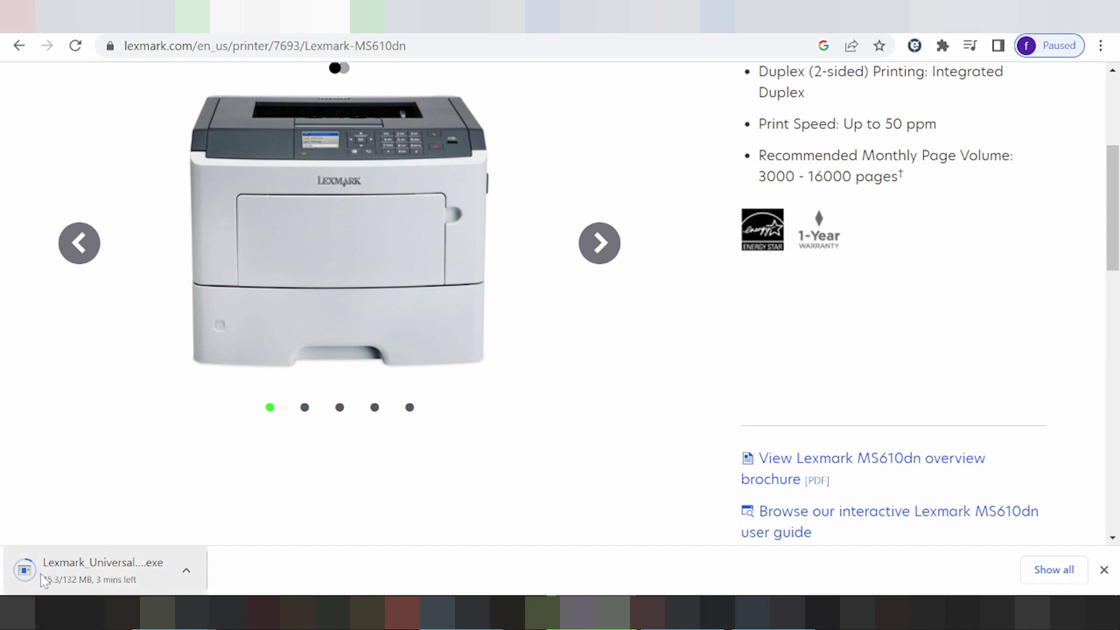
left_click(186, 569)
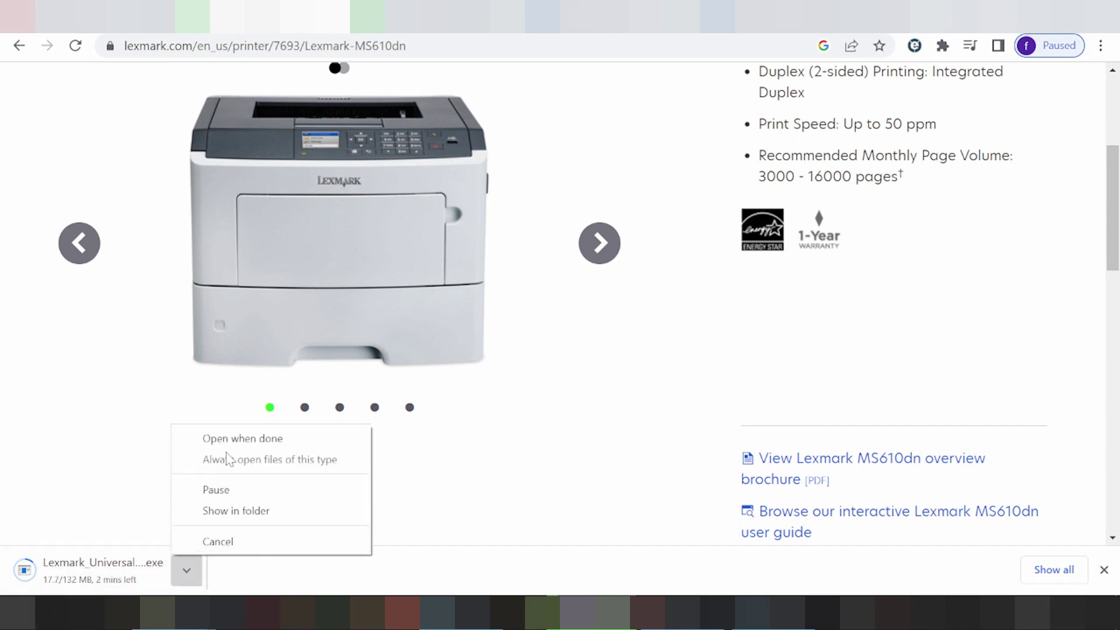
left_click(98, 455)
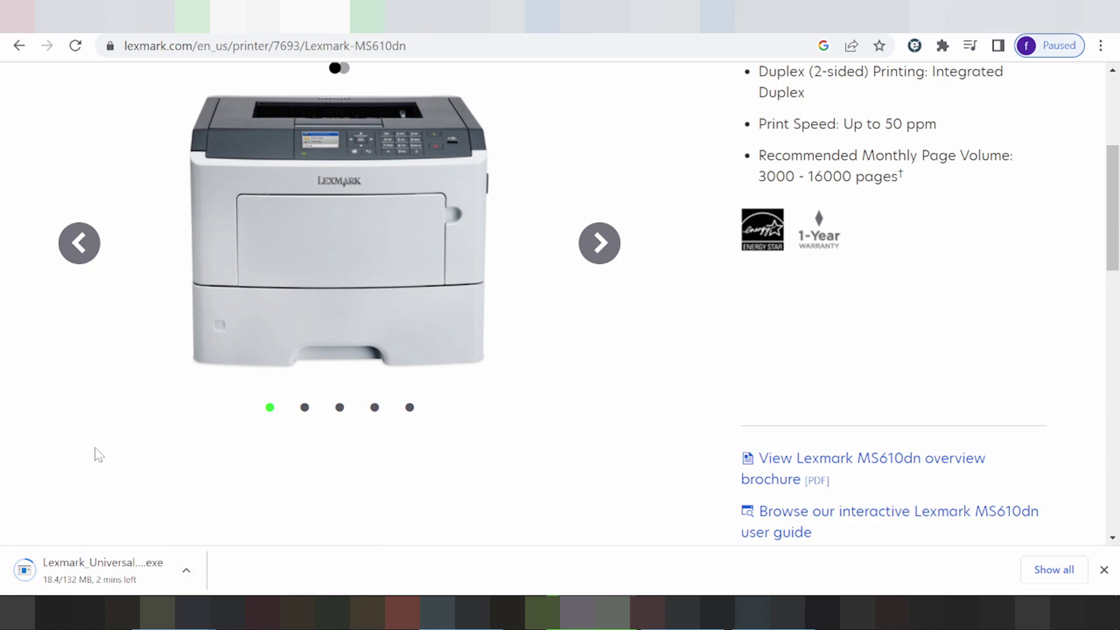